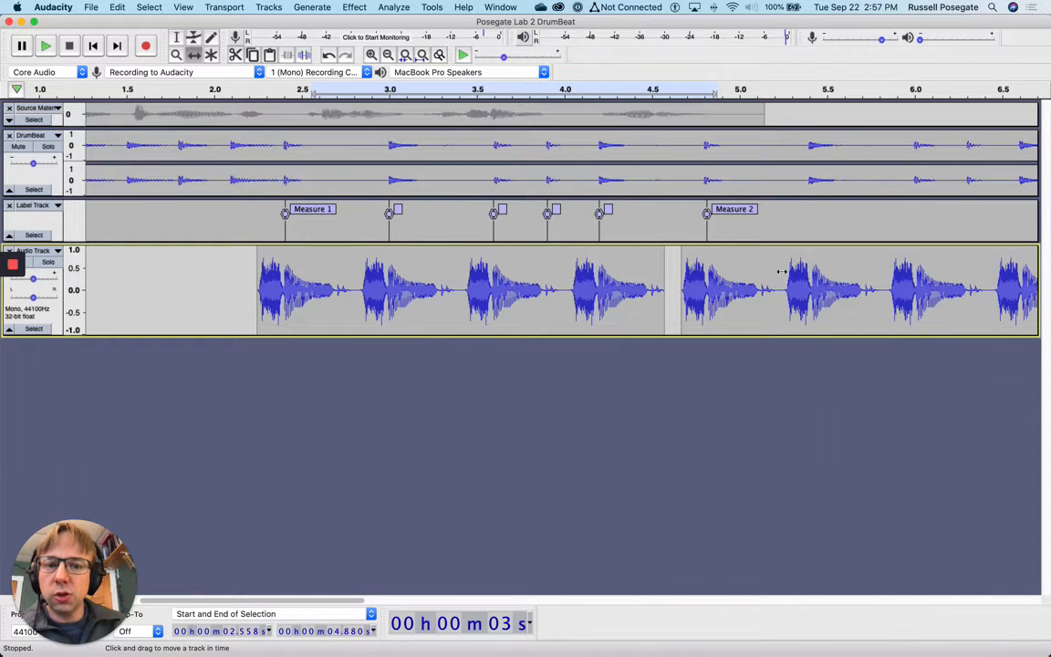
Step: Slide the audio track's second clip back against the end of the first clip, and undo the shift
{"action": "left_click_drag", "start_coordinate": [721, 276], "coordinate": [776, 285]}
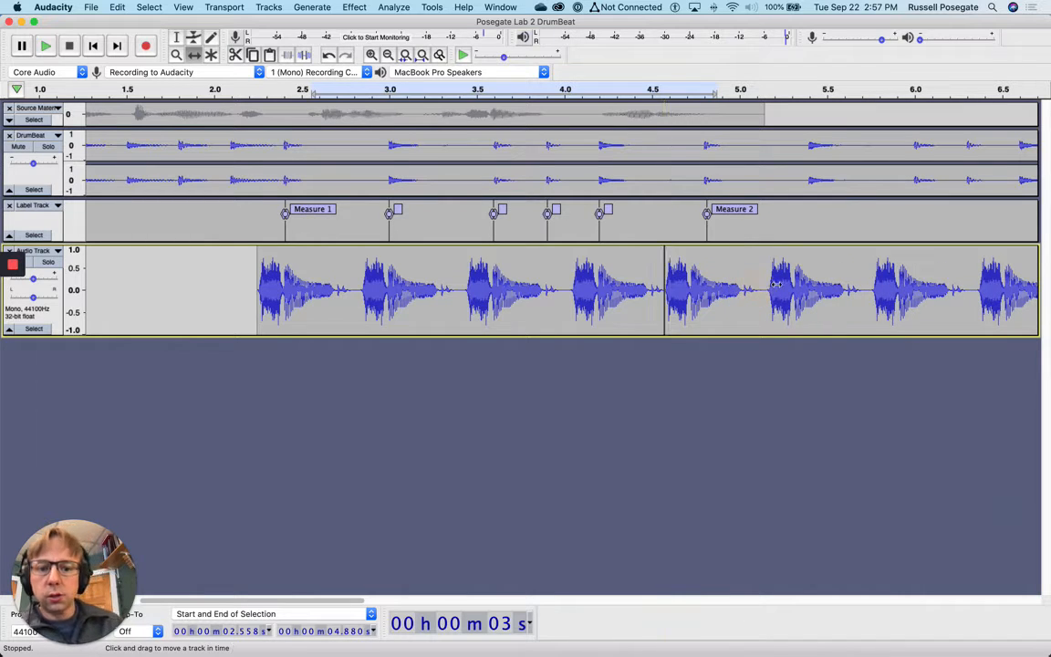
{"action": "key", "text": "super+z"}
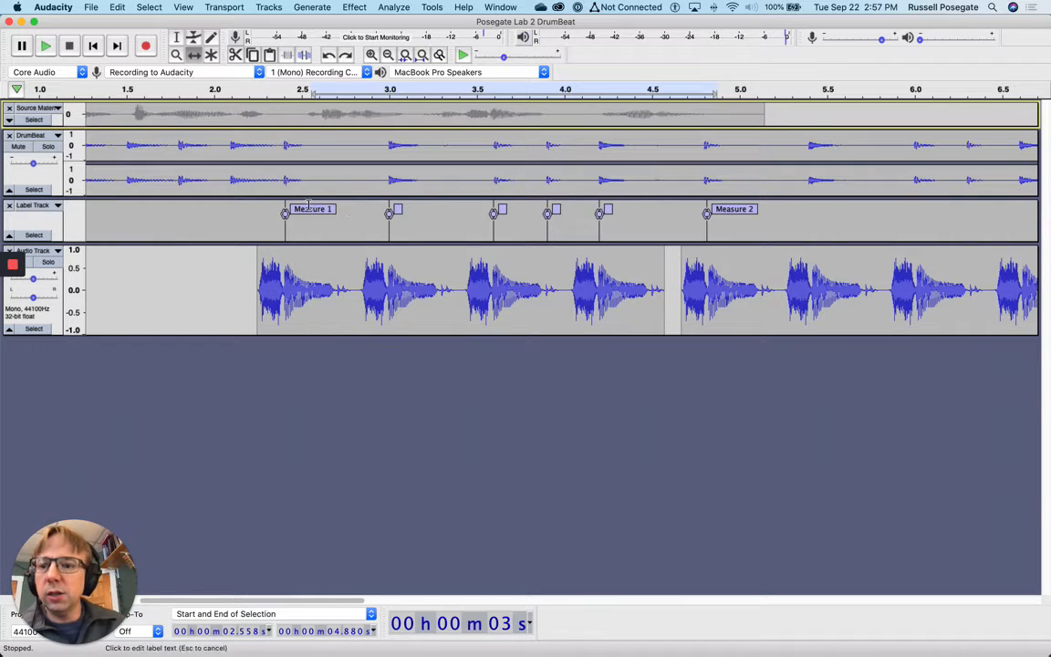
Step: Duplicate the first four-beat clip of the mono audio track onto a new track
{"action": "left_click", "coordinate": [177, 38]}
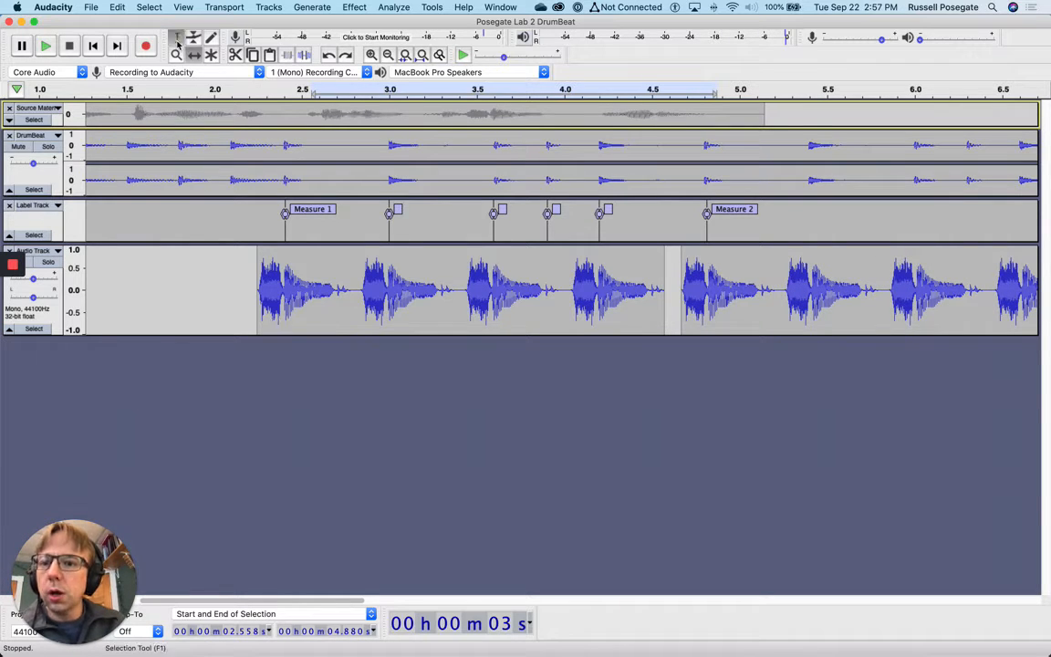
{"action": "left_click", "coordinate": [364, 262]}
{"action": "double_click", "coordinate": [364, 262]}
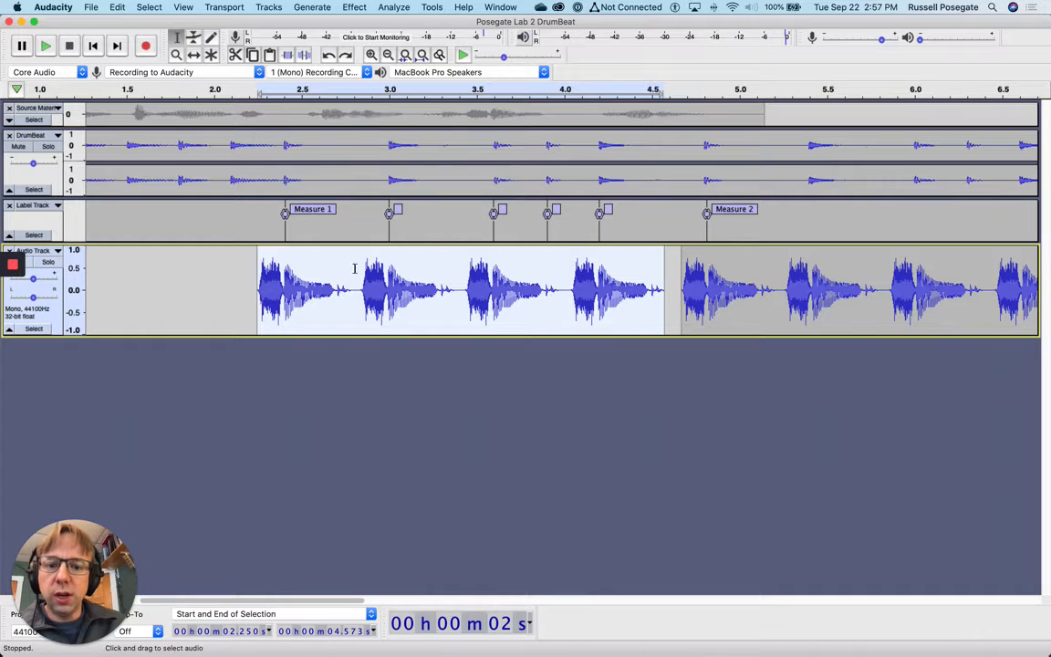
{"action": "left_click", "coordinate": [119, 7]}
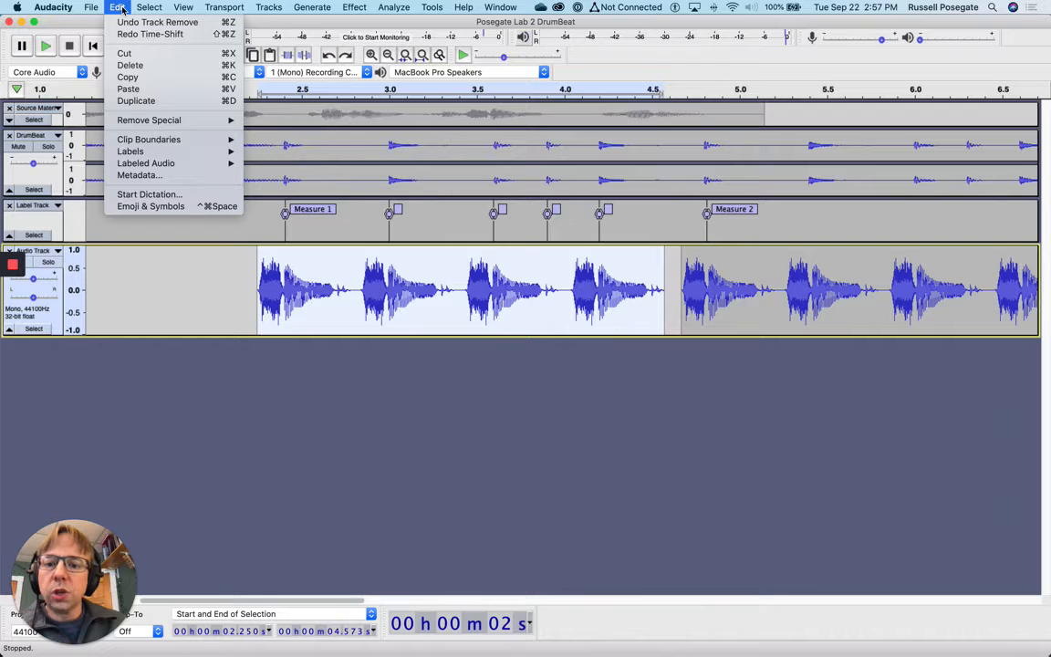
{"action": "mouse_move", "coordinate": [183, 6]}
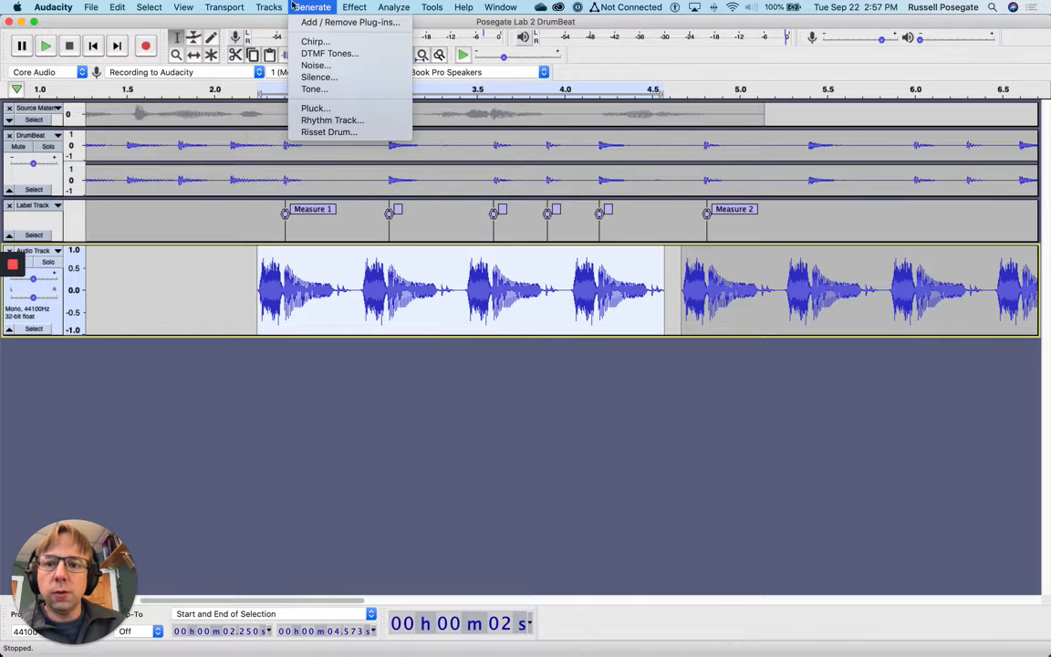
{"action": "mouse_move", "coordinate": [118, 7]}
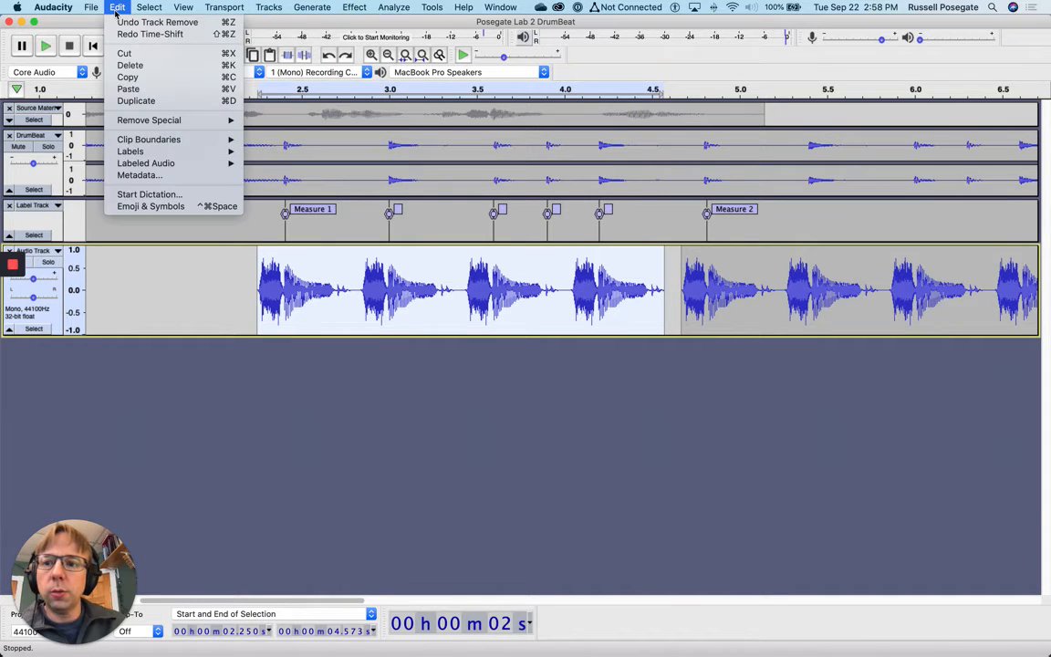
{"action": "left_click", "coordinate": [135, 101]}
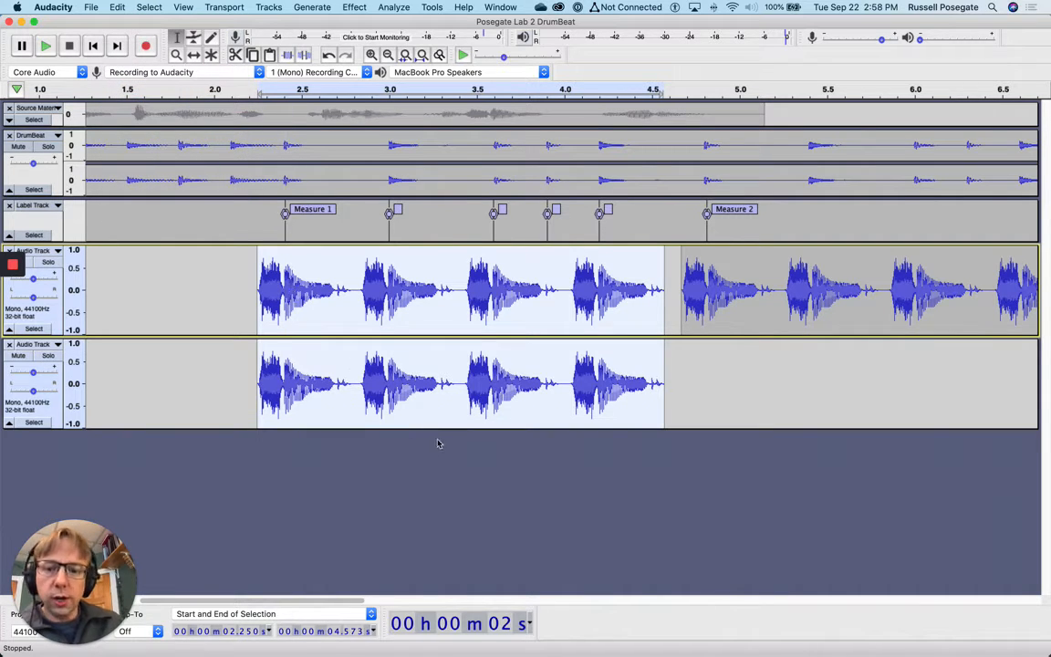
Step: Shift the duplicated clip about 0.28 s later with the Time Shift tool and play the mix from about 1.95 s
{"action": "left_click", "coordinate": [204, 385]}
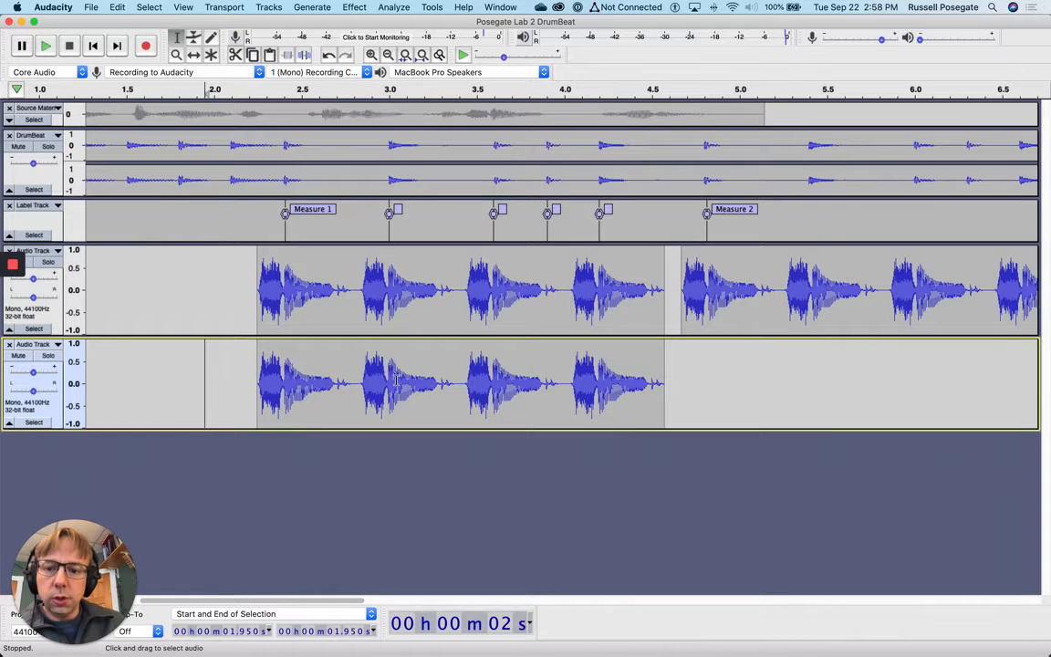
{"action": "left_click", "coordinate": [193, 55]}
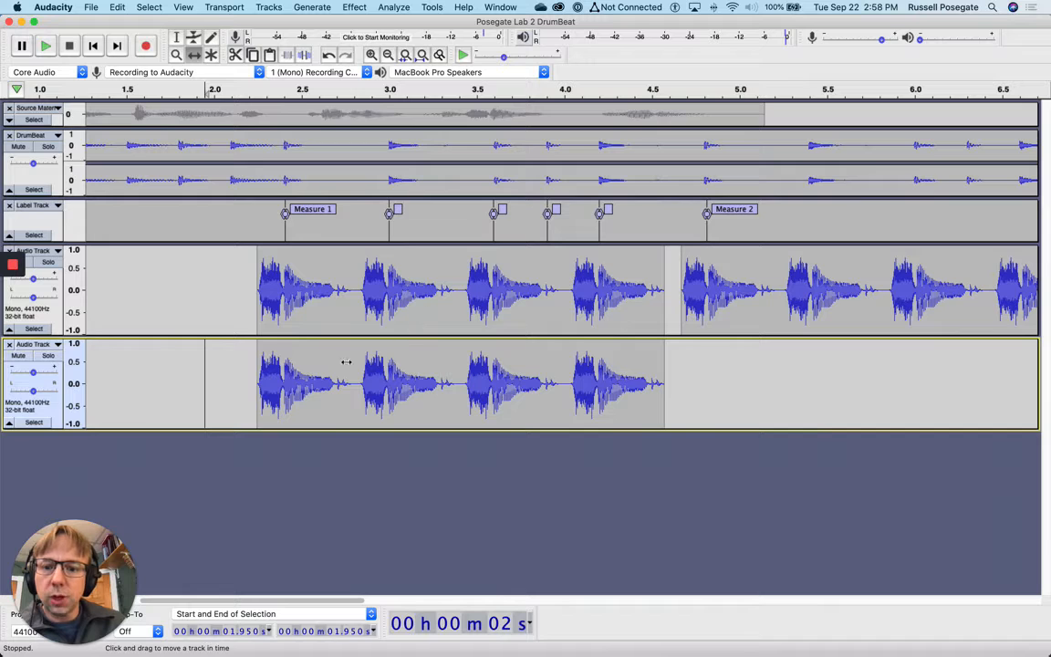
{"action": "left_click_drag", "start_coordinate": [438, 362], "coordinate": [478, 358]}
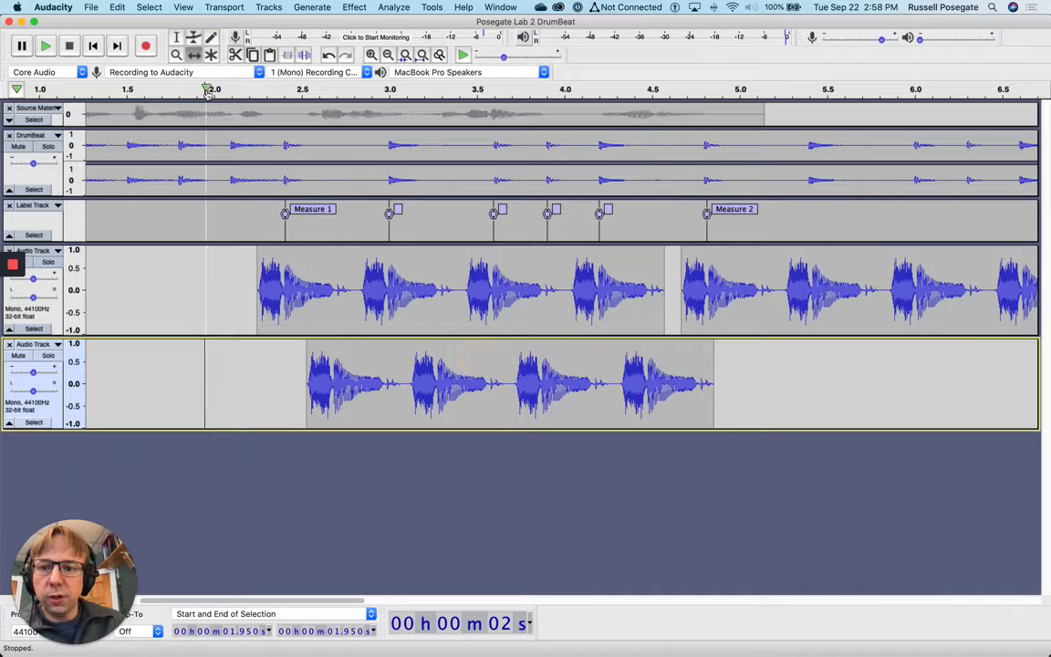
{"action": "left_click", "coordinate": [205, 89]}
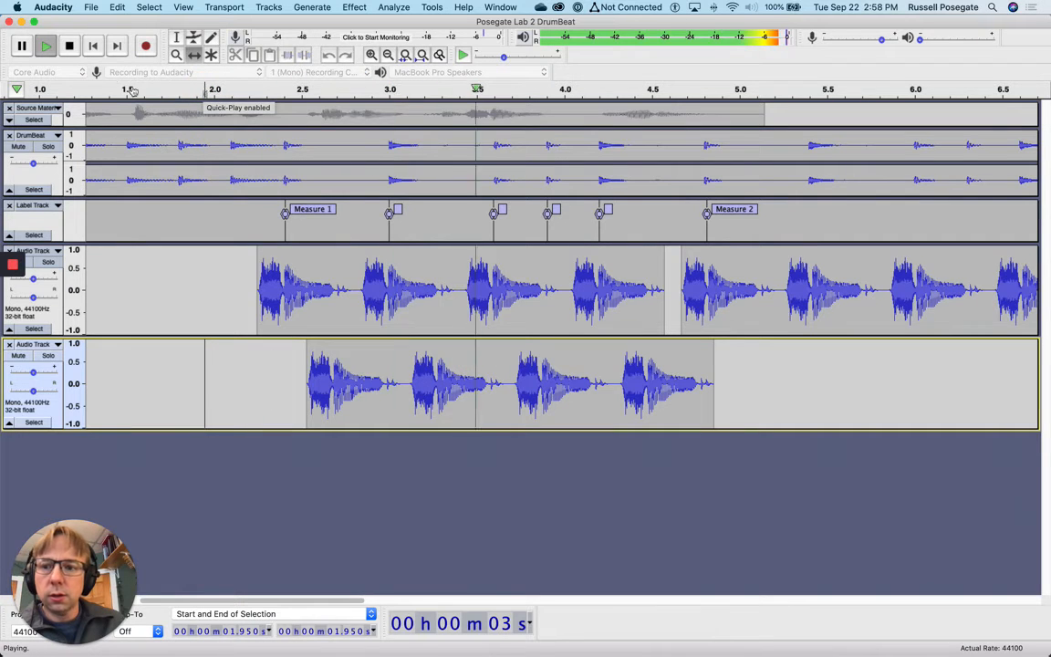
{"action": "left_click", "coordinate": [206, 89]}
{"action": "key", "text": "space"}
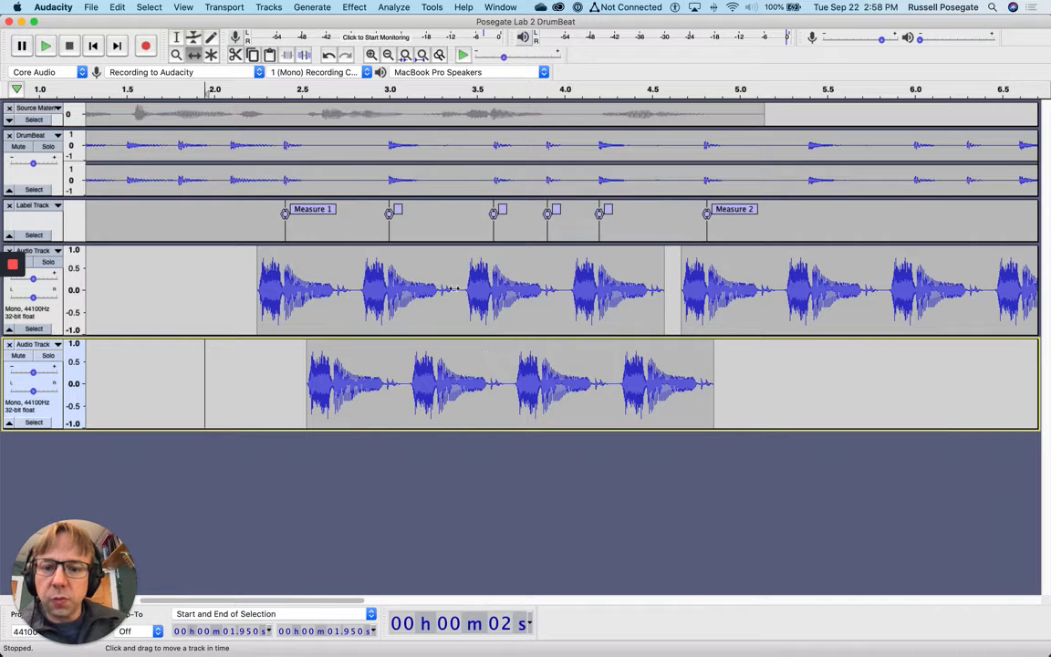
Step: Split the duplicated clip at about 3.88 s, where the second part of its third beat begins
{"action": "left_click", "coordinate": [176, 38]}
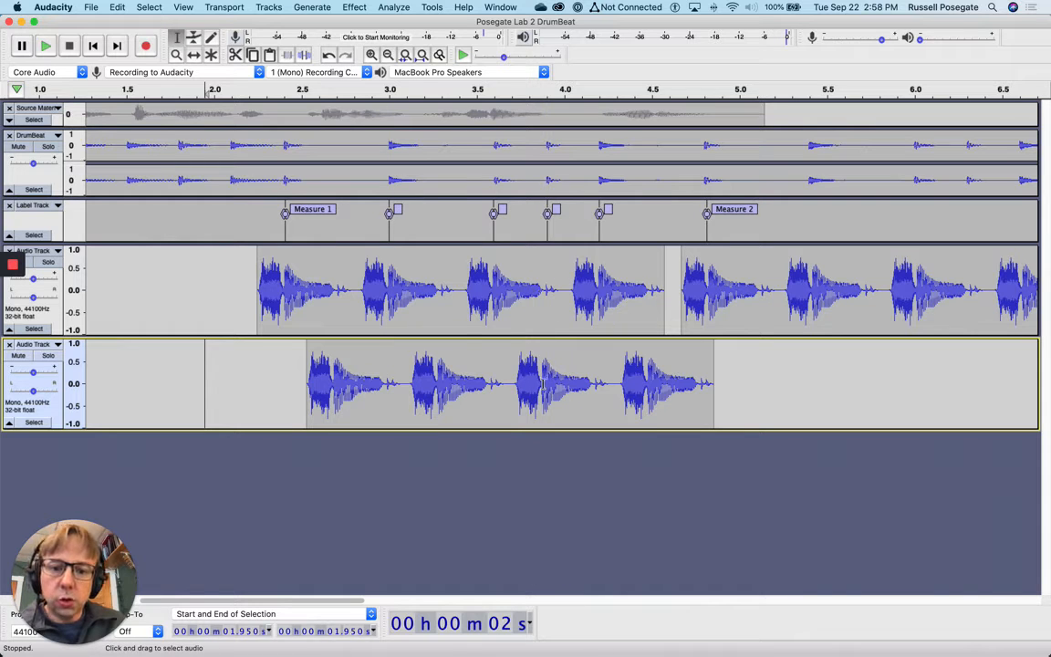
{"action": "scroll", "coordinate": [539, 383], "scroll_direction": "right", "scroll_amount": 1}
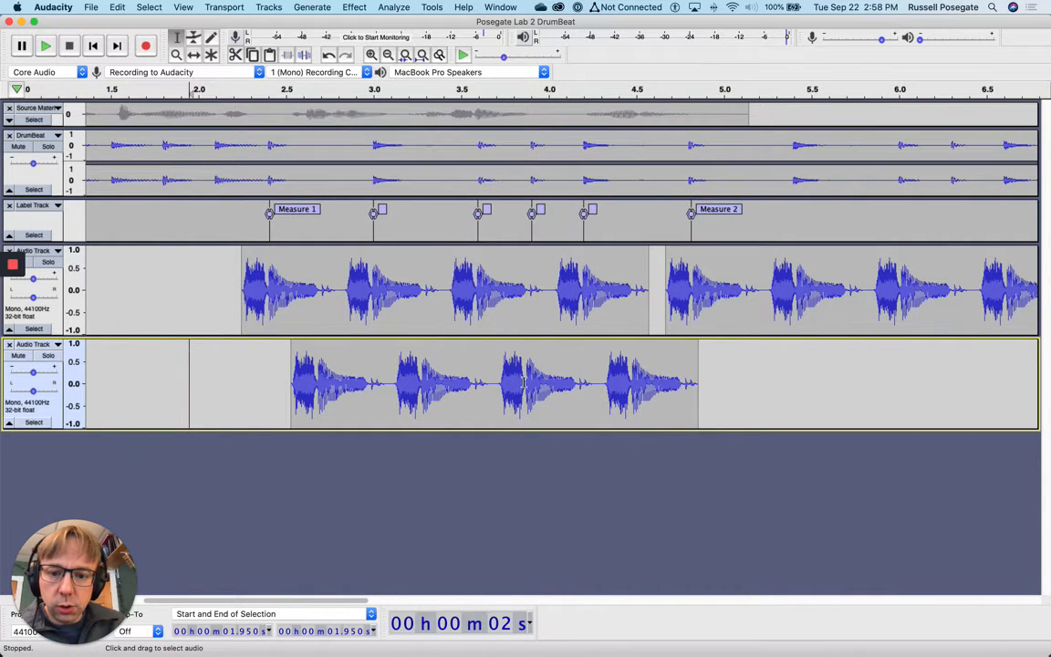
{"action": "left_click", "coordinate": [526, 382]}
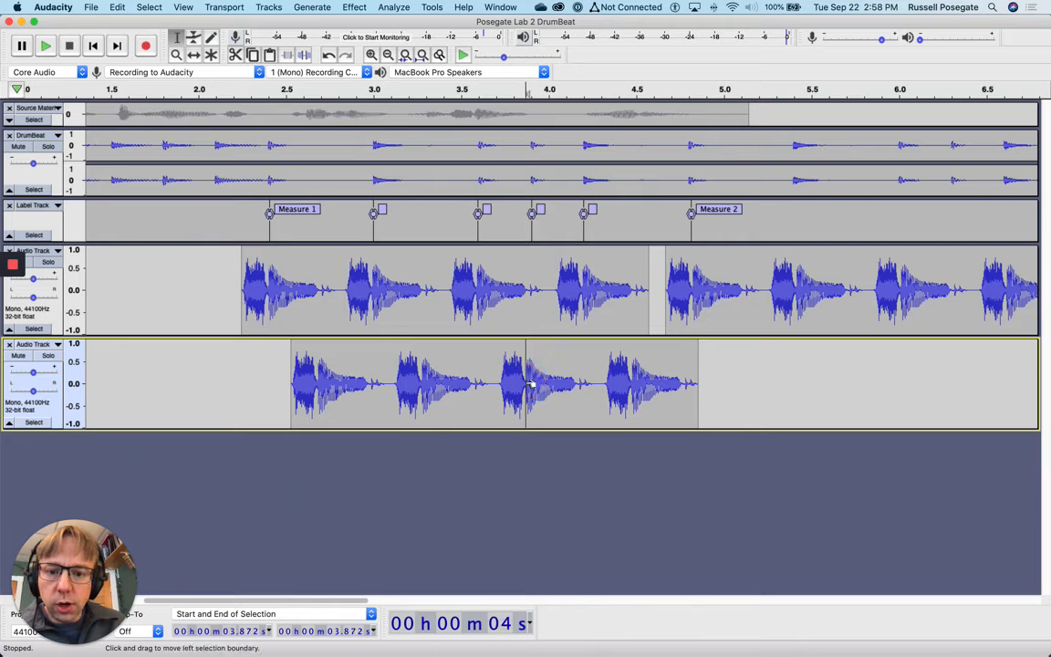
{"action": "left_click", "coordinate": [530, 383]}
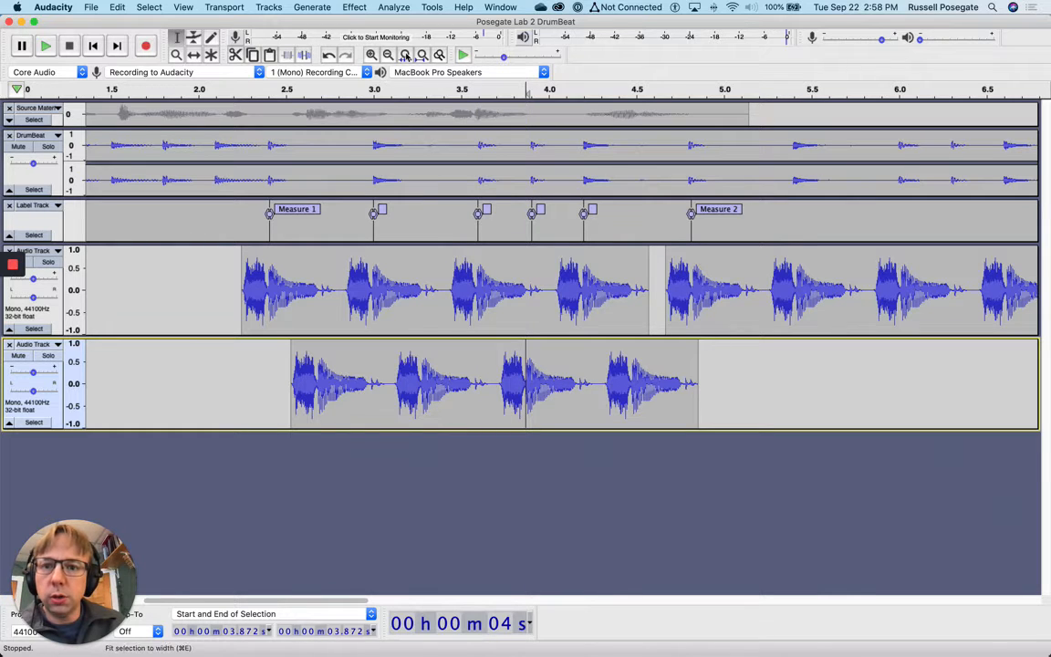
{"action": "left_click", "coordinate": [376, 55]}
{"action": "left_click", "coordinate": [375, 55]}
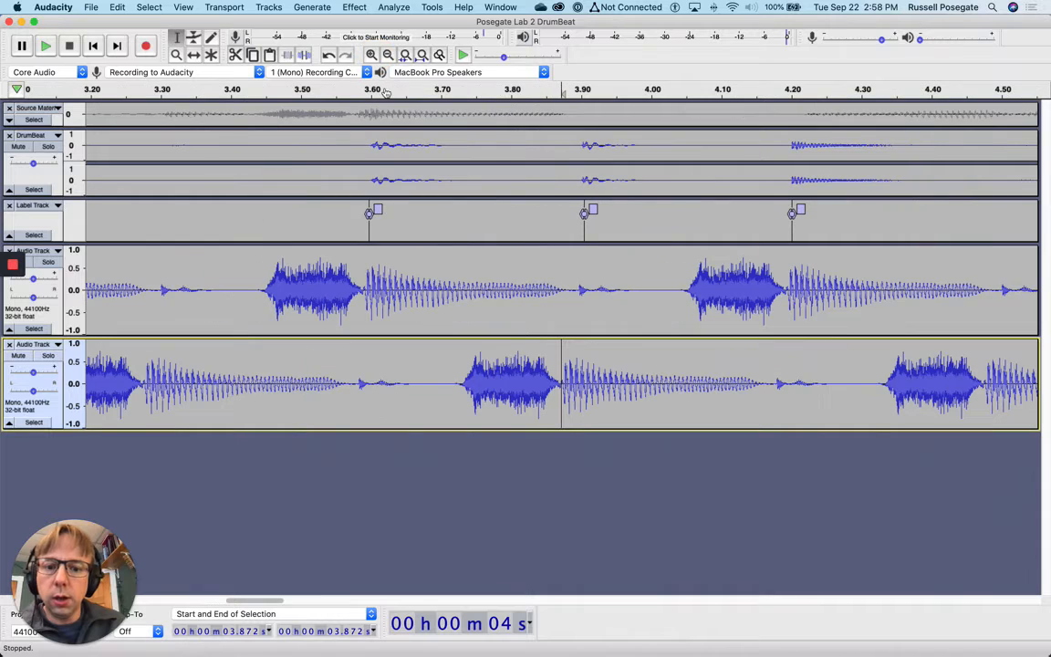
{"action": "left_click_drag", "start_coordinate": [558, 381], "coordinate": [567, 381]}
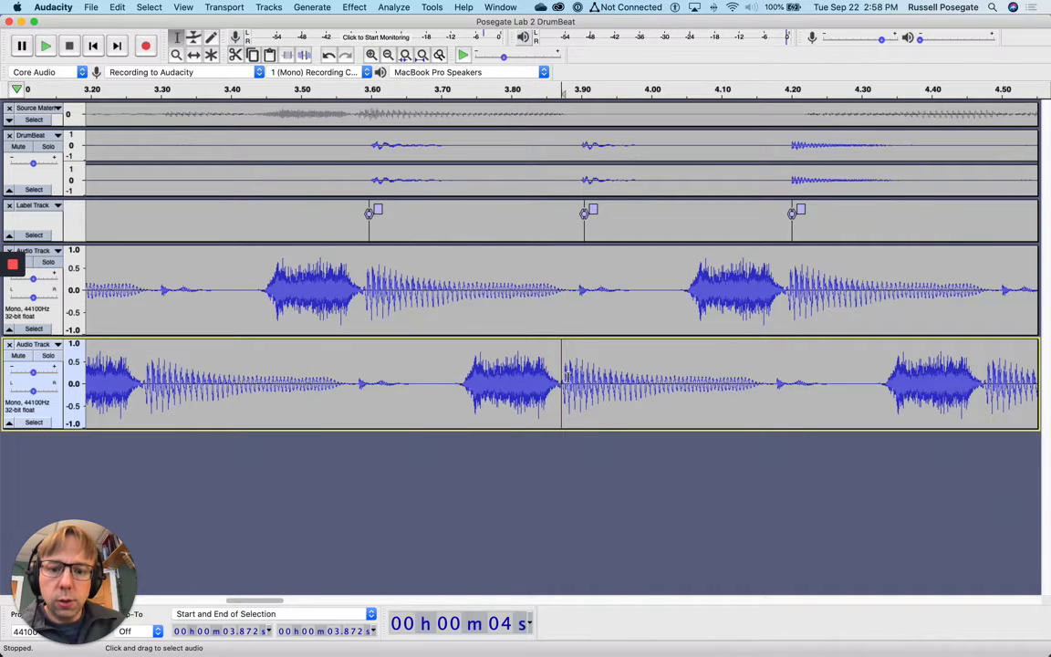
{"action": "left_click", "coordinate": [119, 7]}
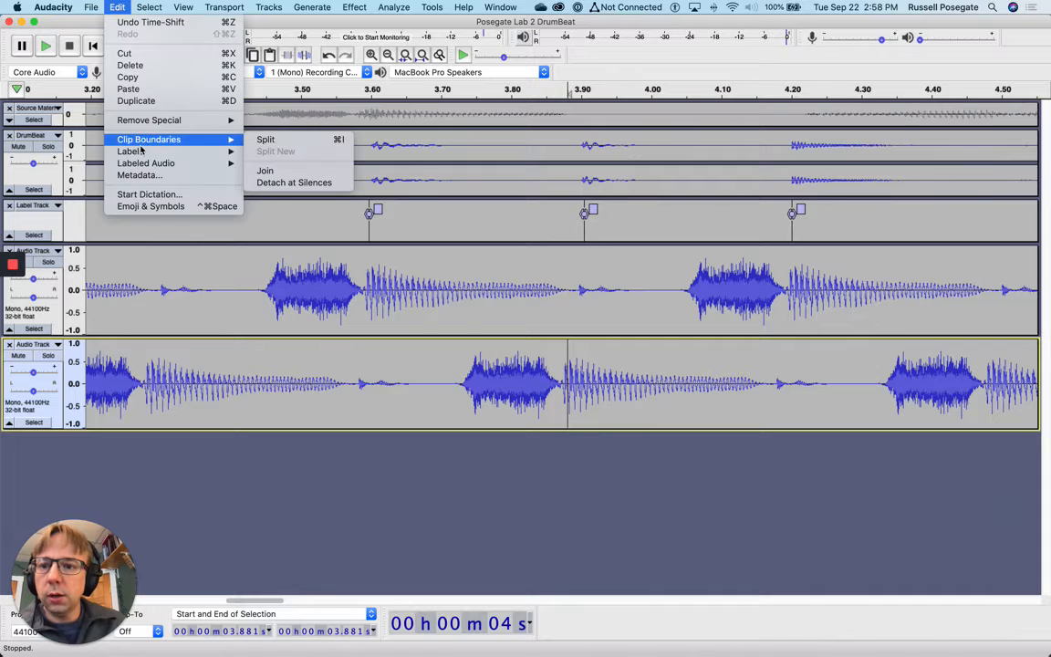
{"action": "mouse_move", "coordinate": [144, 143]}
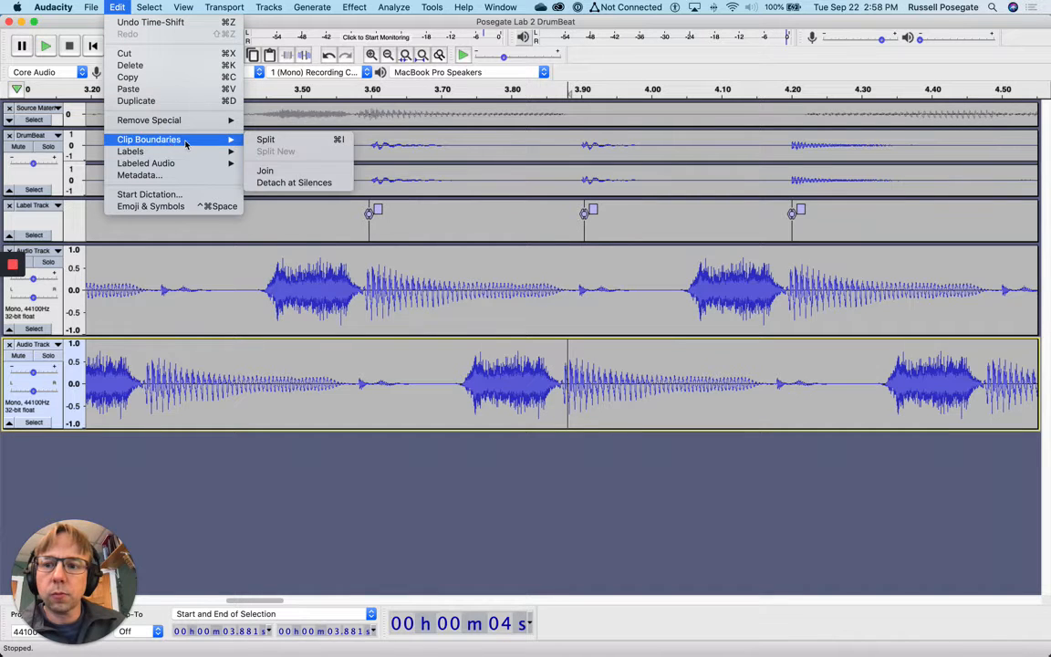
{"action": "left_click", "coordinate": [257, 141]}
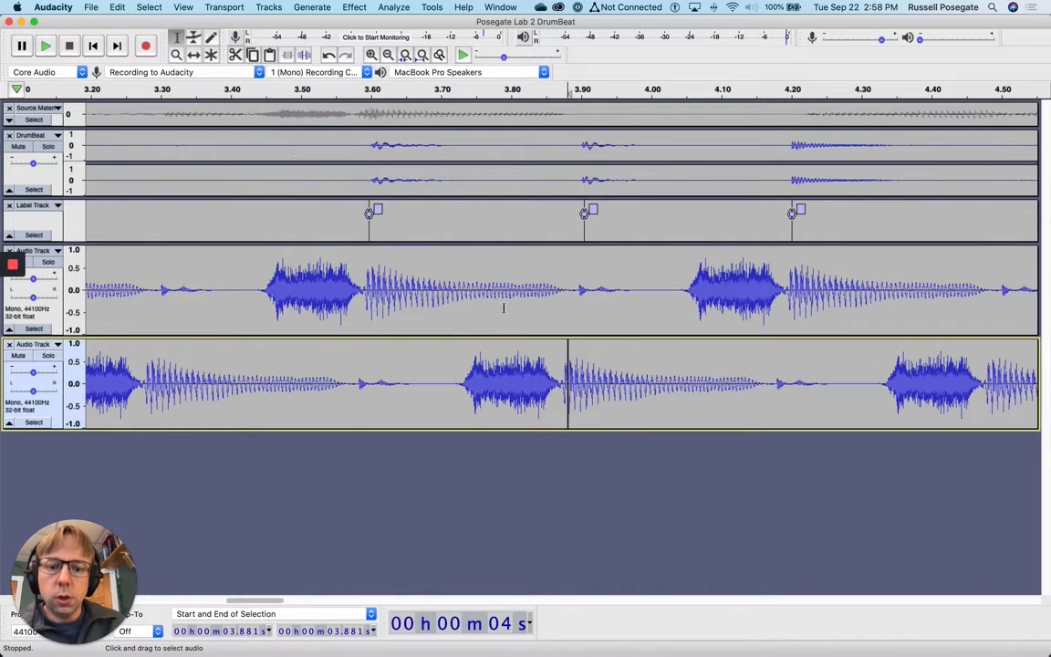
Step: Shift both parts of the duplicated clip together to align the split with the unnamed label near 3.9 s, and play the mix
{"action": "left_click", "coordinate": [388, 56]}
{"action": "left_click", "coordinate": [388, 57]}
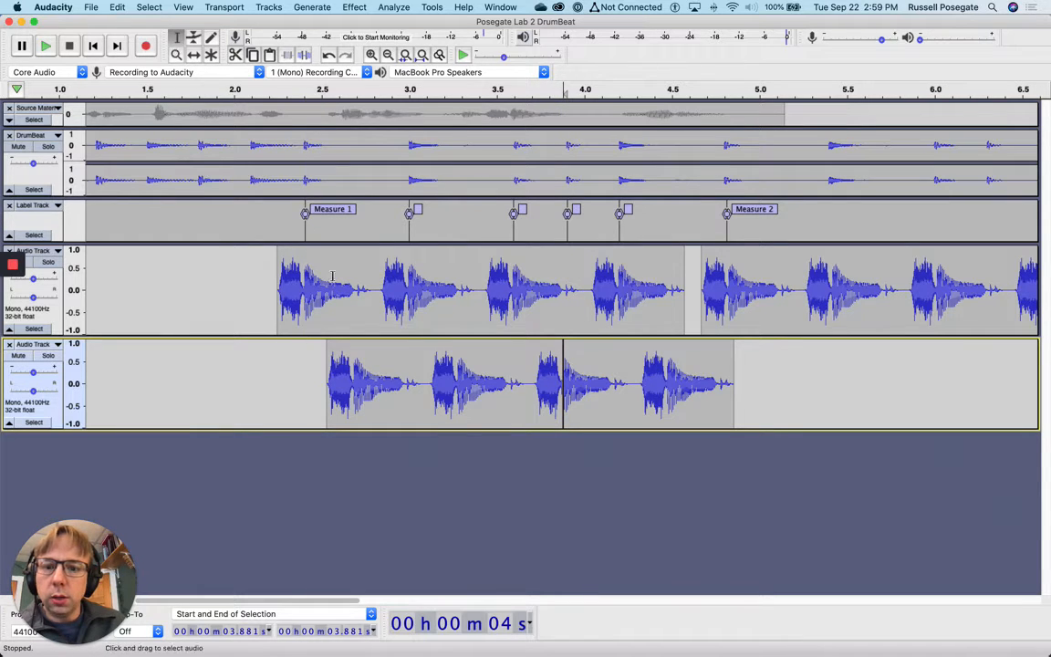
{"action": "left_click_drag", "start_coordinate": [327, 379], "coordinate": [544, 375]}
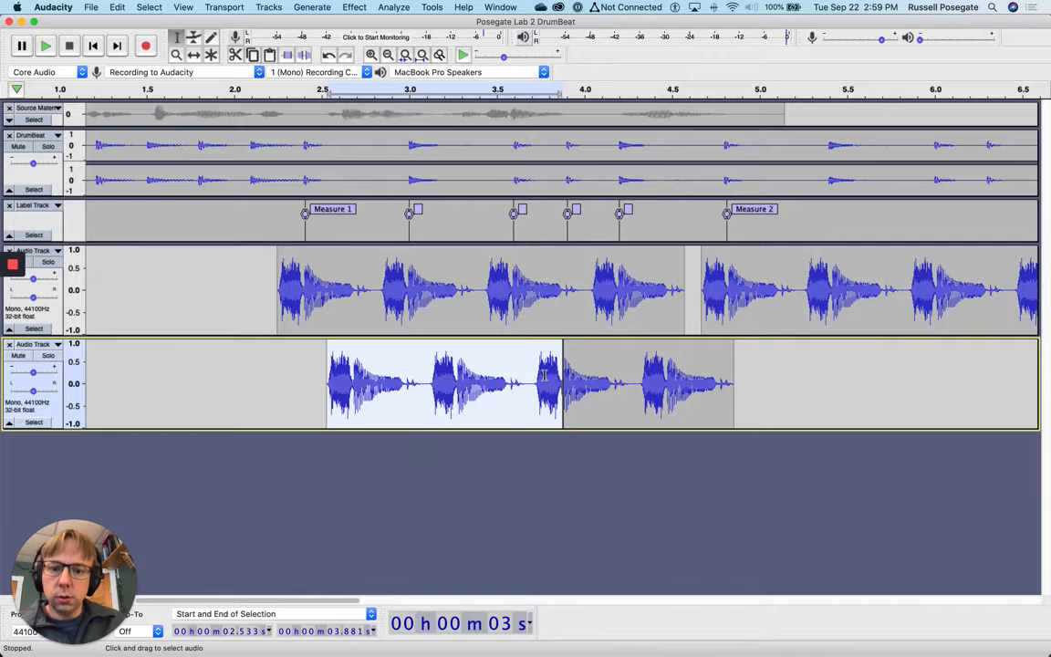
{"action": "left_click", "coordinate": [666, 383], "text": "shift"}
{"action": "left_click_drag", "start_coordinate": [715, 381], "coordinate": [728, 381]}
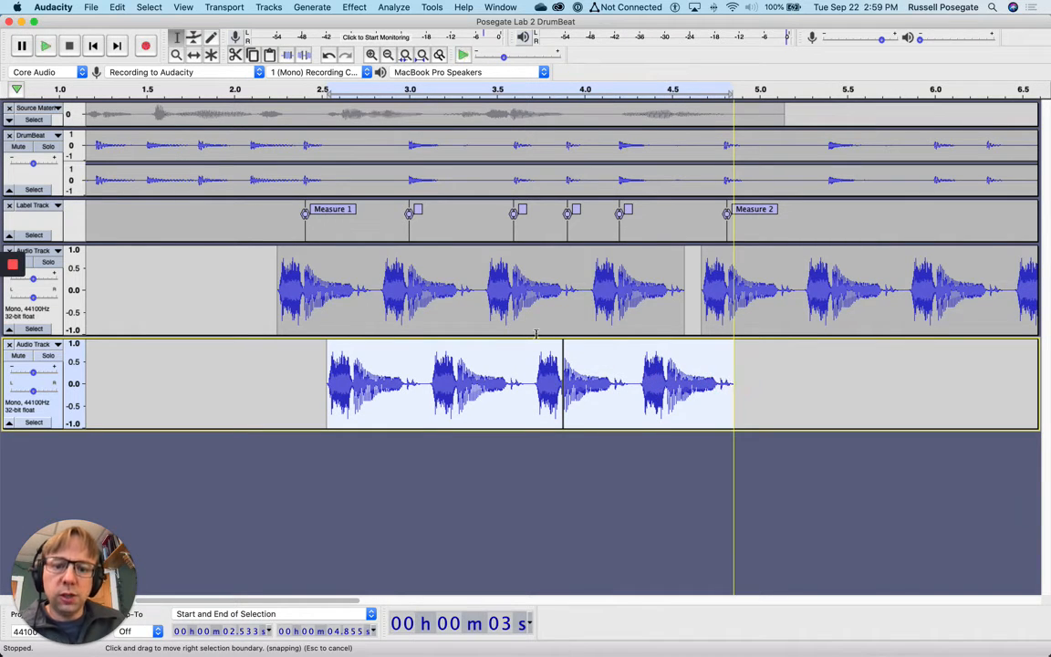
{"action": "left_click", "coordinate": [194, 54]}
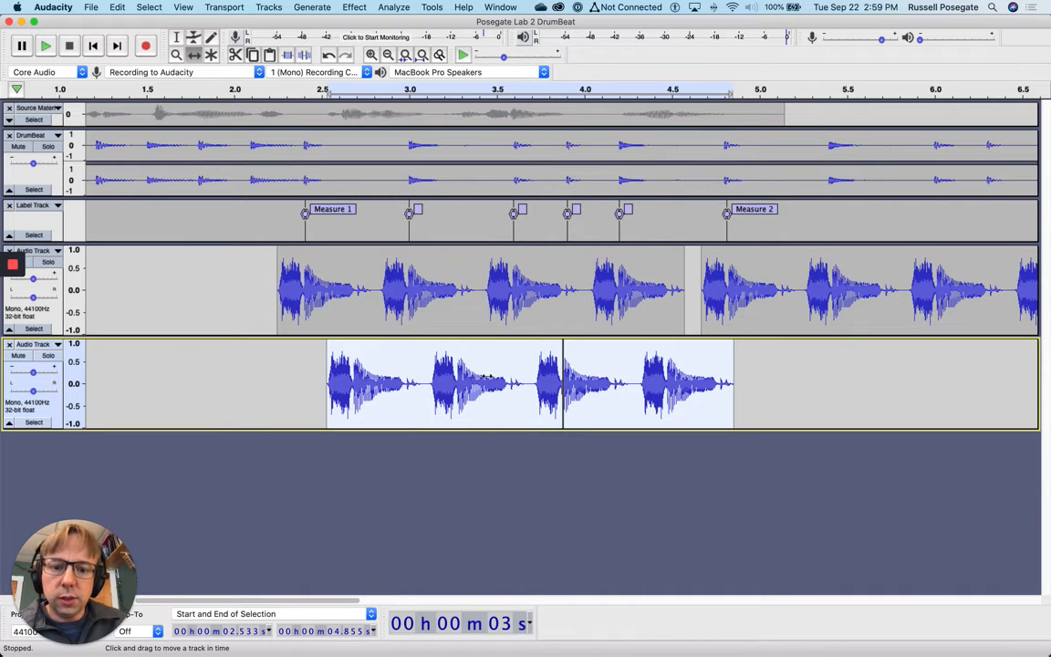
{"action": "left_click_drag", "start_coordinate": [489, 376], "coordinate": [490, 376]}
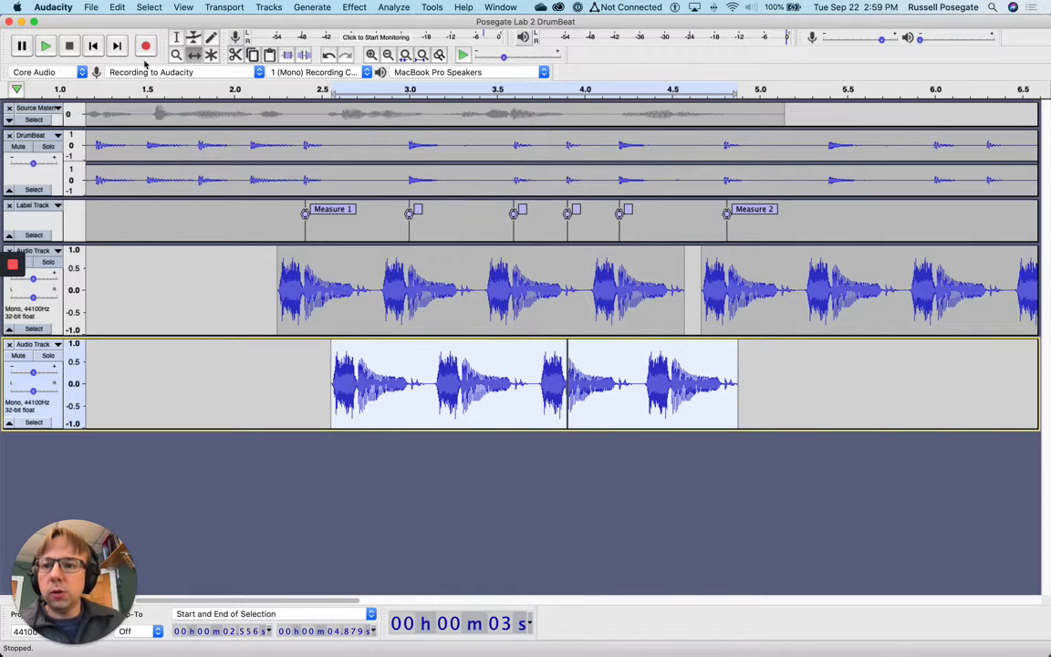
{"action": "left_click", "coordinate": [254, 90]}
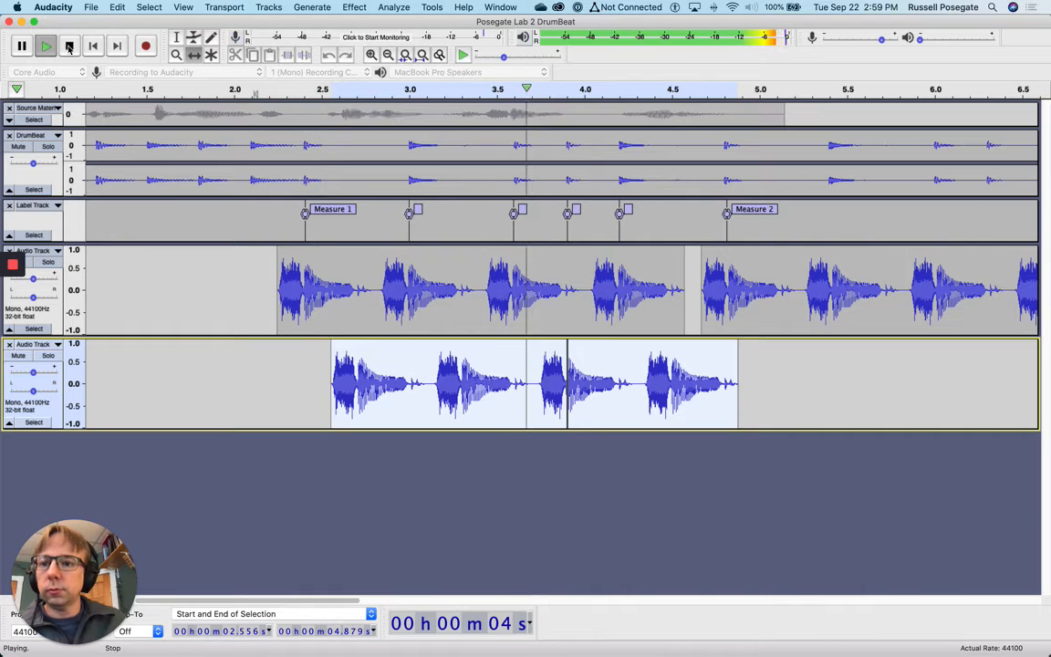
{"action": "left_click", "coordinate": [69, 47]}
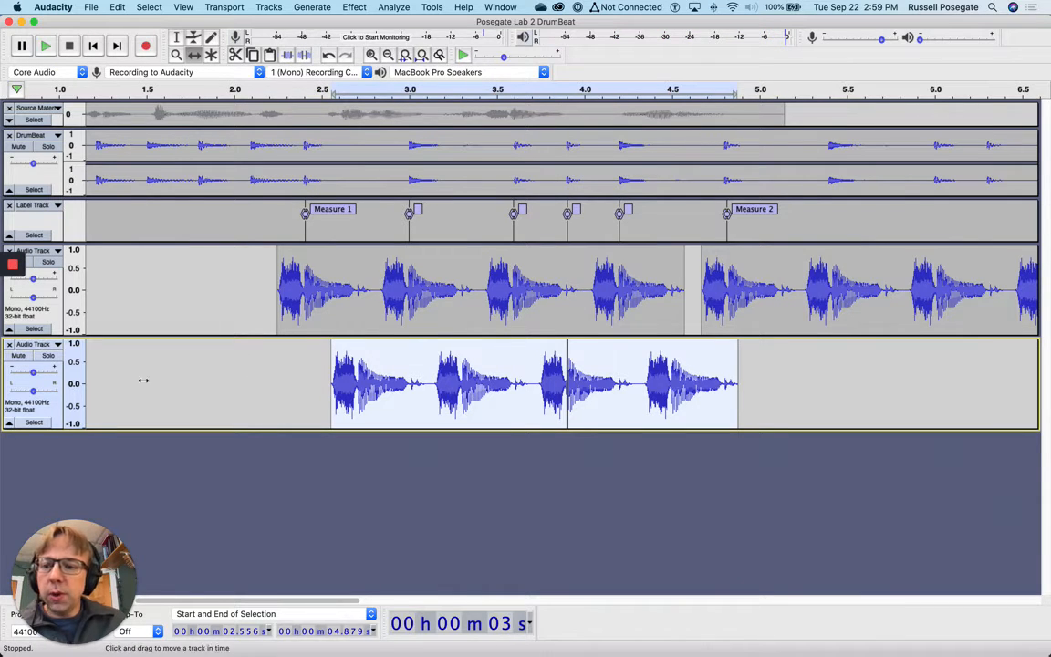
Step: Lower the duplicated track's gain and play the mix from about 2.0 s
{"action": "left_click_drag", "start_coordinate": [33, 372], "coordinate": [20, 375]}
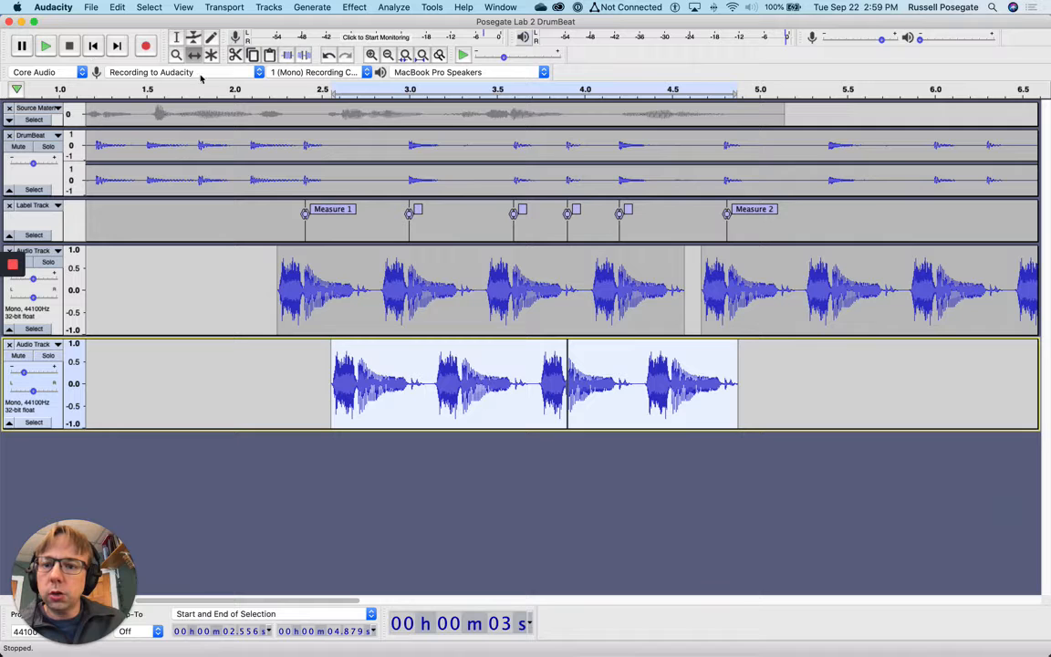
{"action": "left_click", "coordinate": [238, 88]}
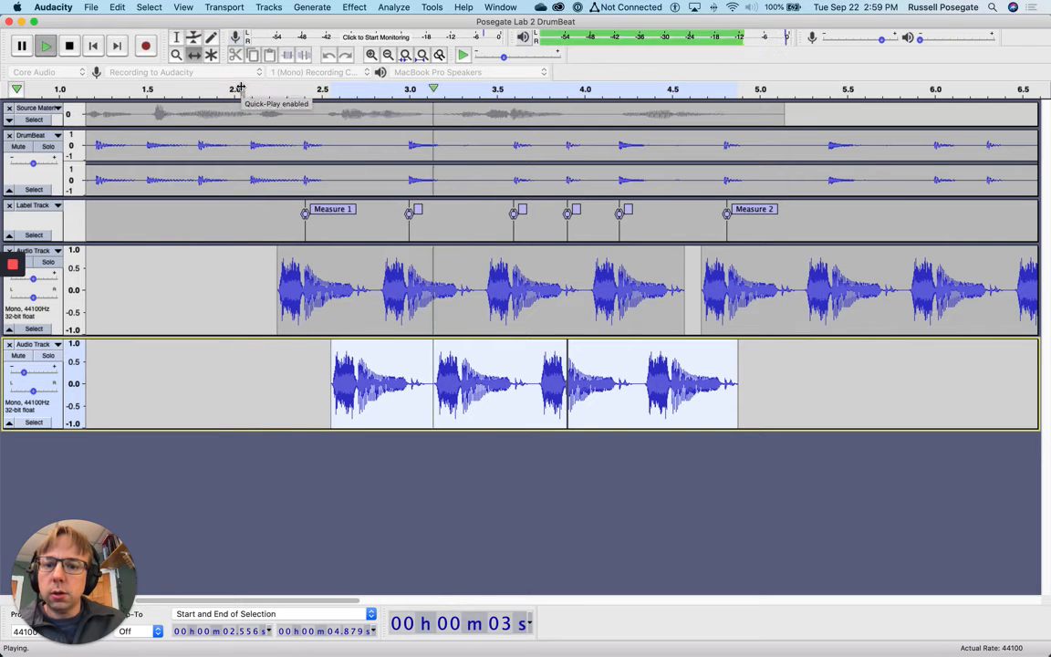
{"action": "left_click", "coordinate": [69, 45]}
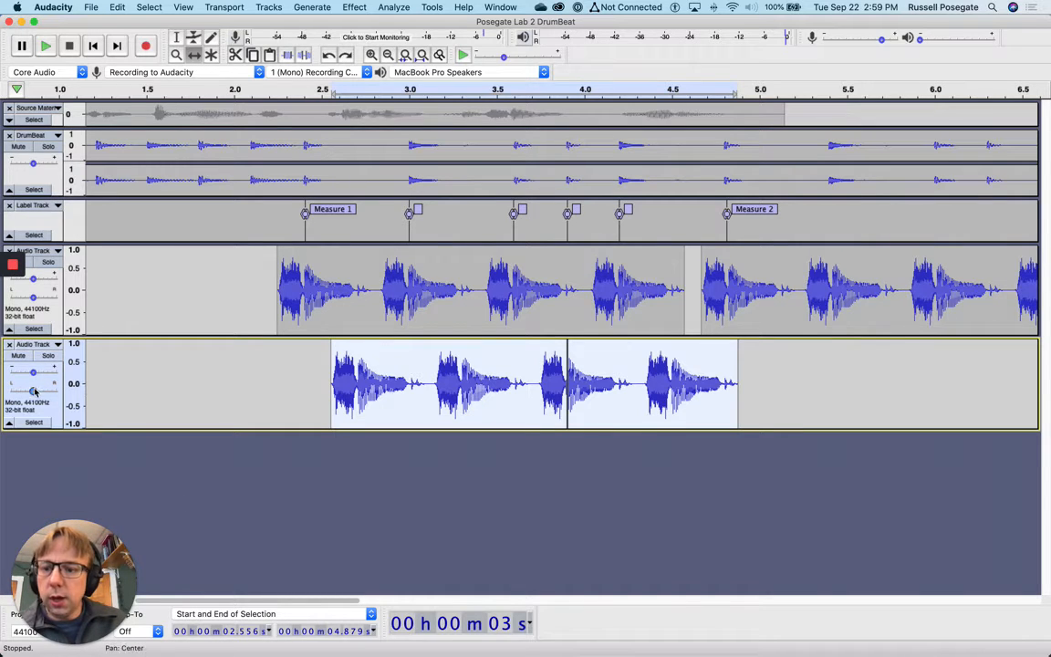
Step: Pan the original audio track partway right and the duplicated track 50% left, and play the mix
{"action": "left_click_drag", "start_coordinate": [33, 297], "coordinate": [44, 300]}
{"action": "left_click_drag", "start_coordinate": [33, 391], "coordinate": [22, 397]}
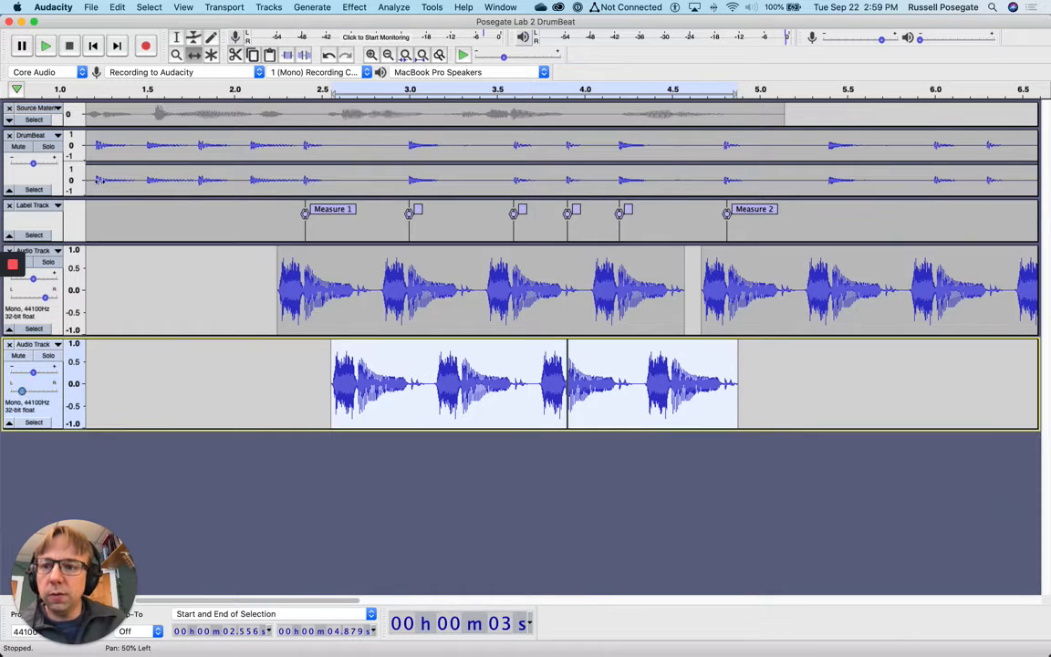
{"action": "left_click", "coordinate": [228, 90]}
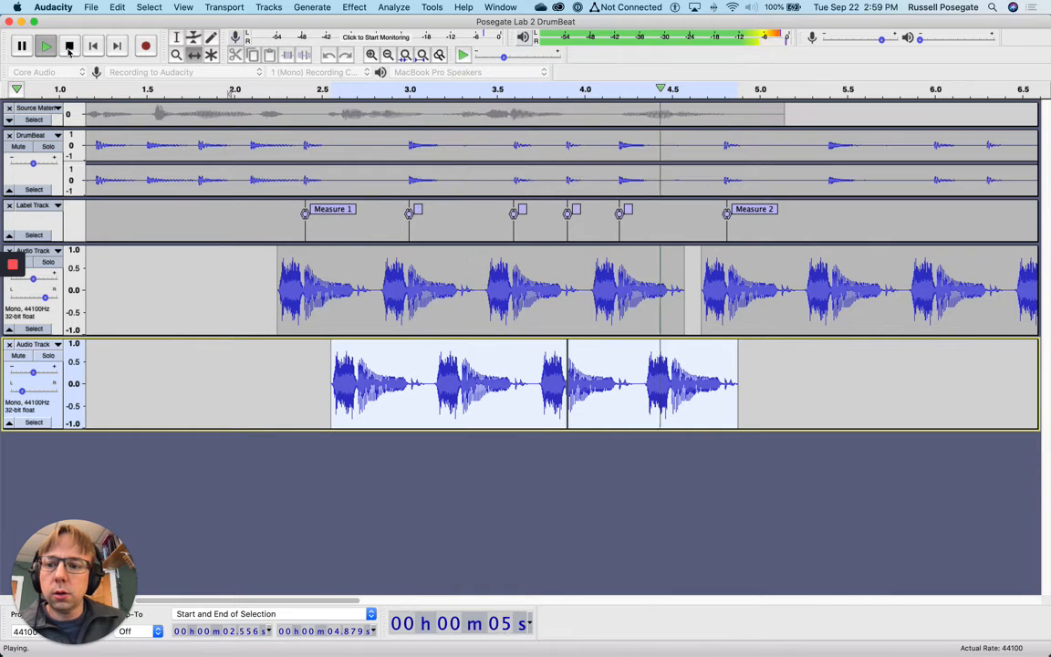
{"action": "left_click", "coordinate": [71, 47]}
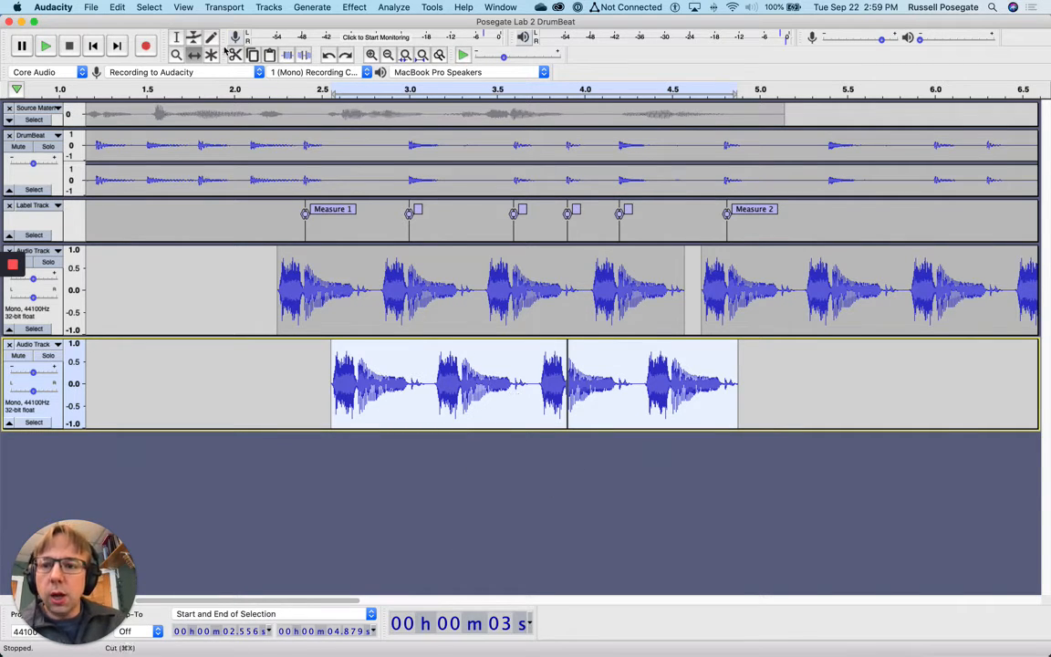
Step: Rejoin the duplicated clip at its split near 3.9 s, and try splitting it at about 3.33 s and rejoining it there
{"action": "left_click", "coordinate": [177, 38]}
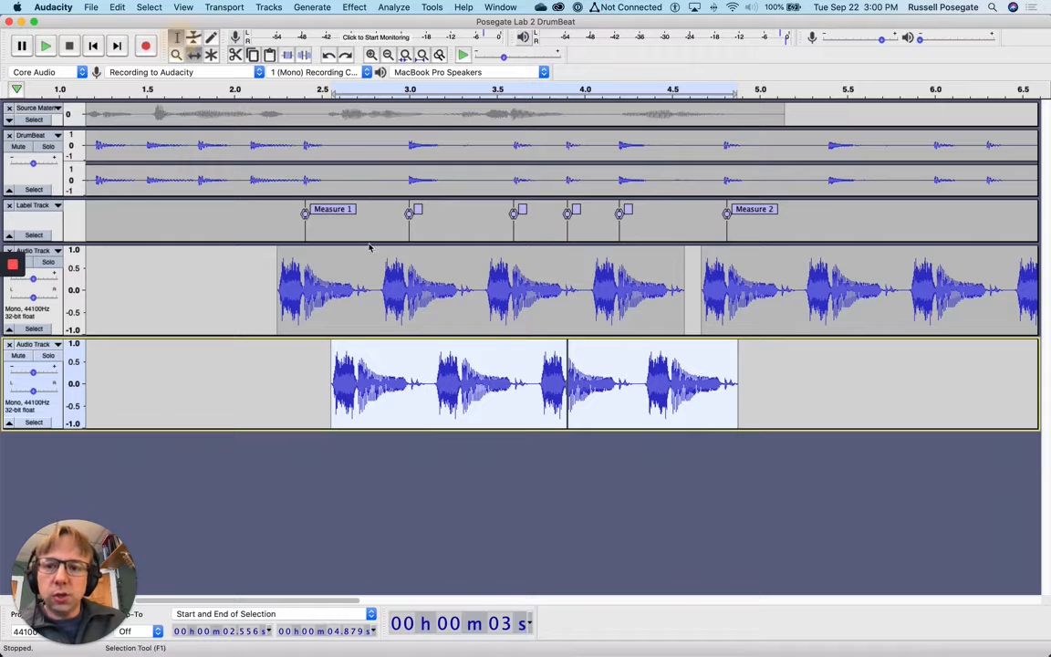
{"action": "left_click", "coordinate": [567, 351]}
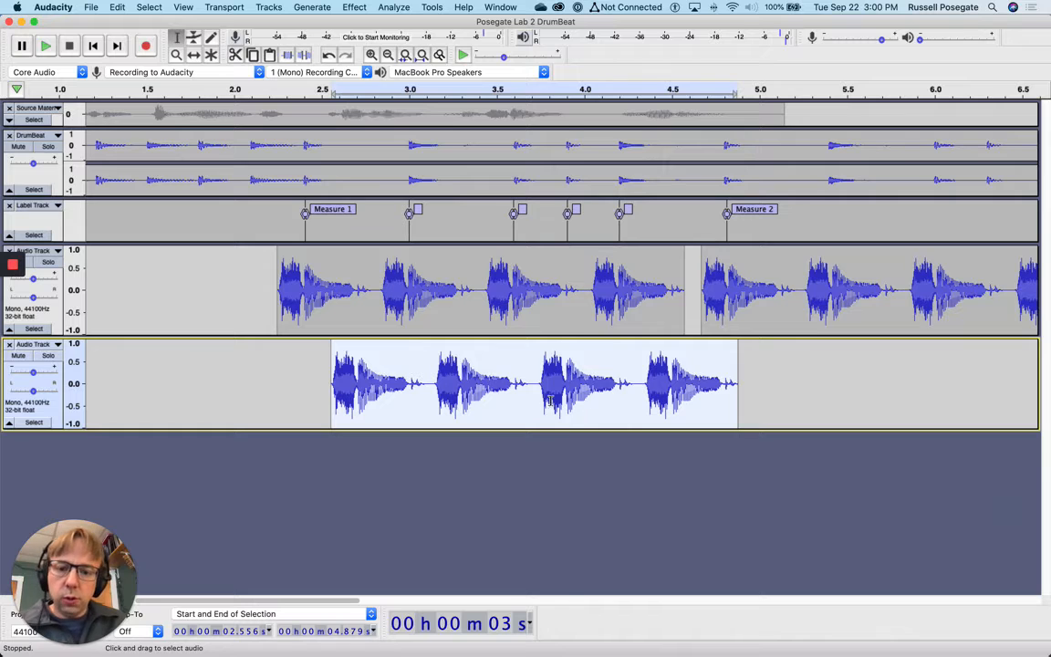
{"action": "left_click", "coordinate": [465, 374]}
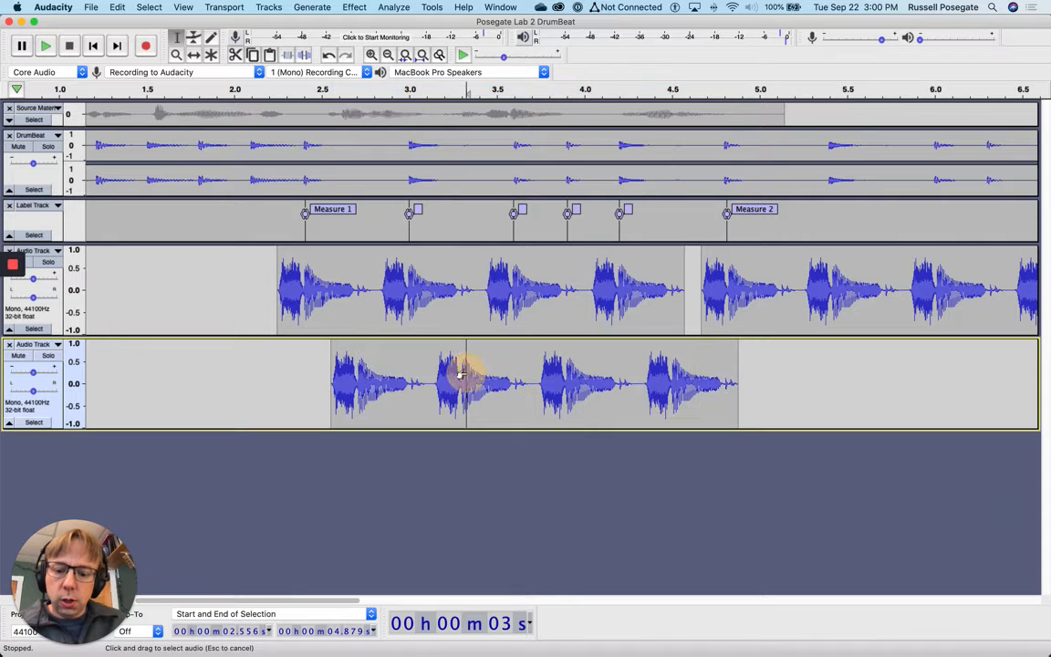
{"action": "key", "text": "super+i"}
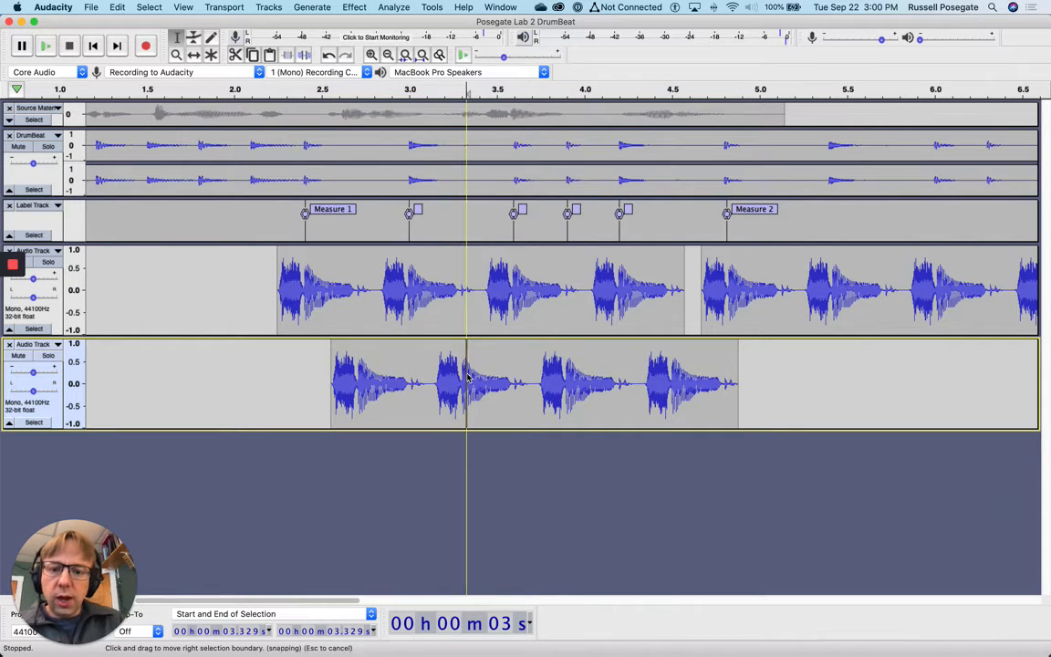
{"action": "left_click", "coordinate": [468, 346]}
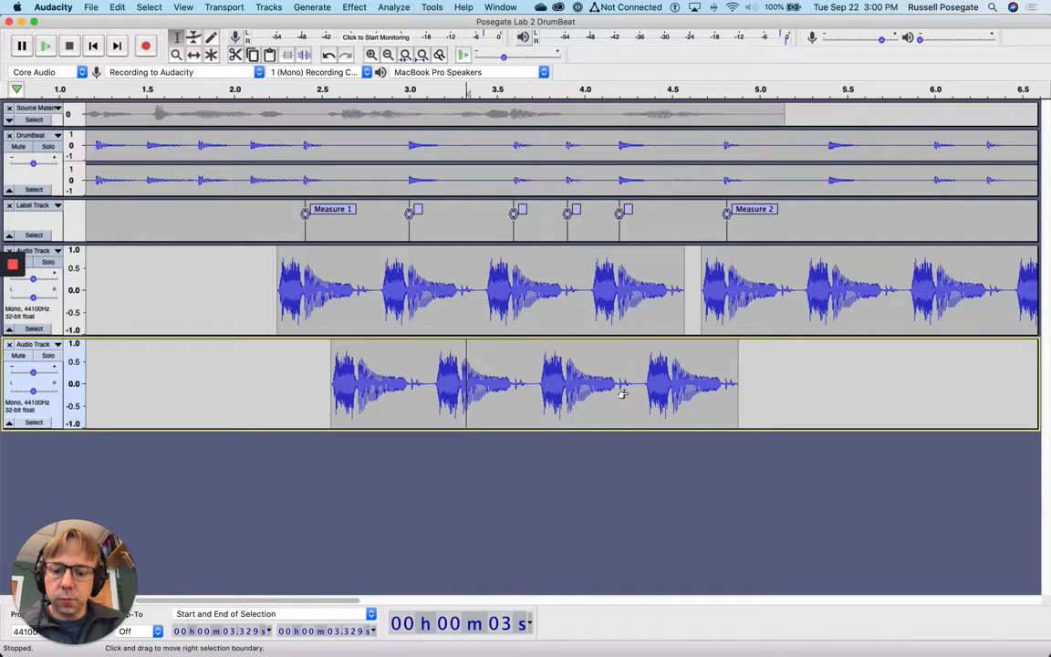
Step: Undo the recent splitting and joining edits, and rejoin the two parts of the duplicated clip at the split near 3.9 s
{"action": "key", "text": "super+z"}
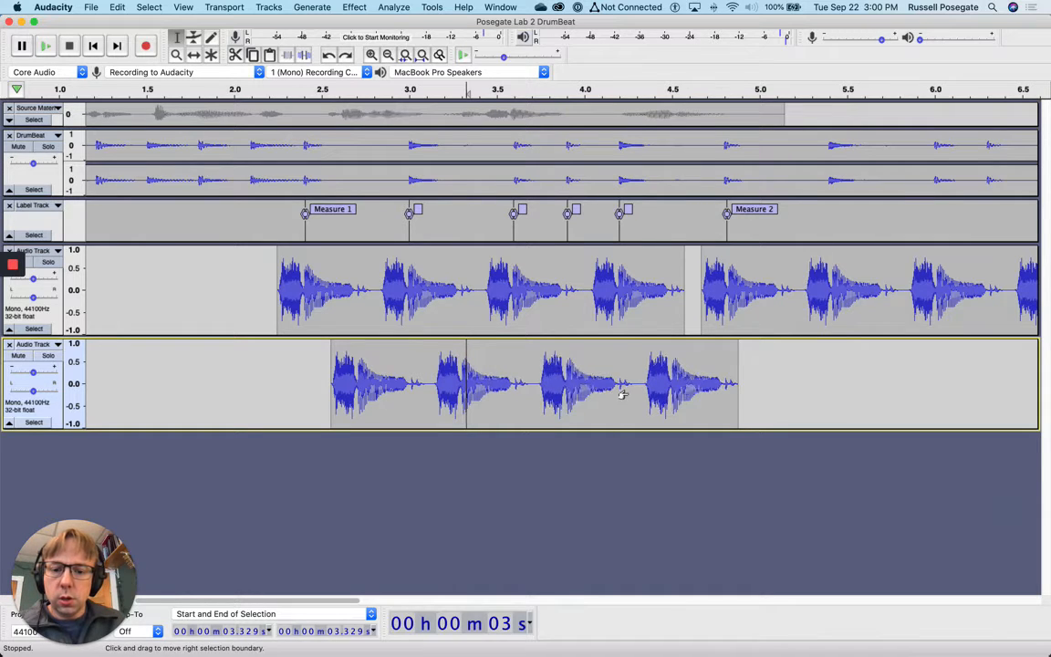
{"action": "key", "text": "super+z"}
{"action": "key", "text": "super+z"}
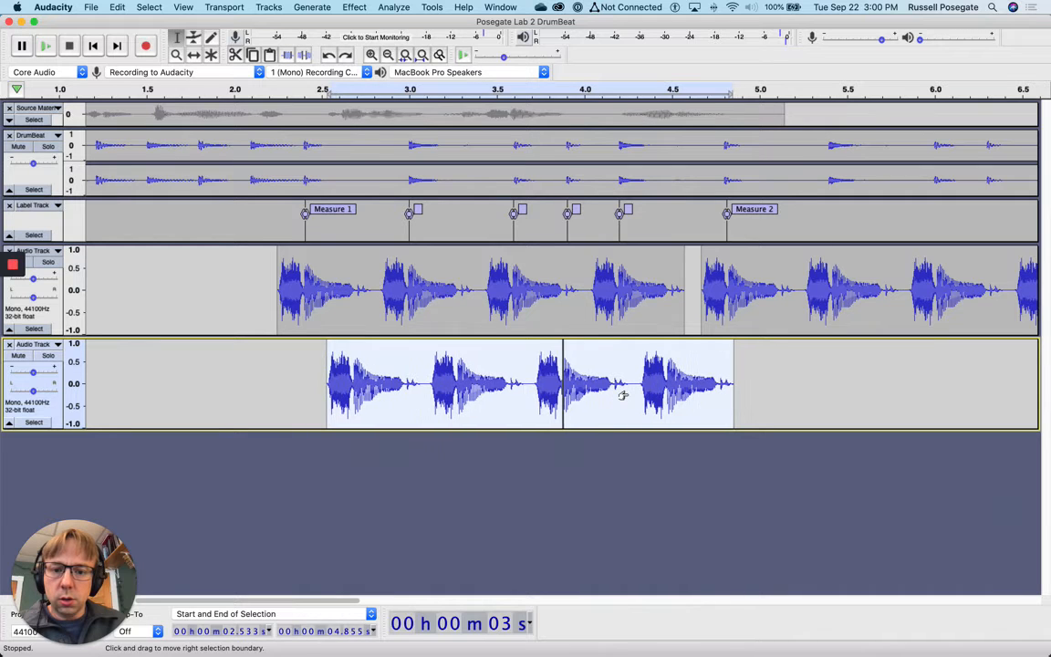
{"action": "key", "text": "shift+super+z"}
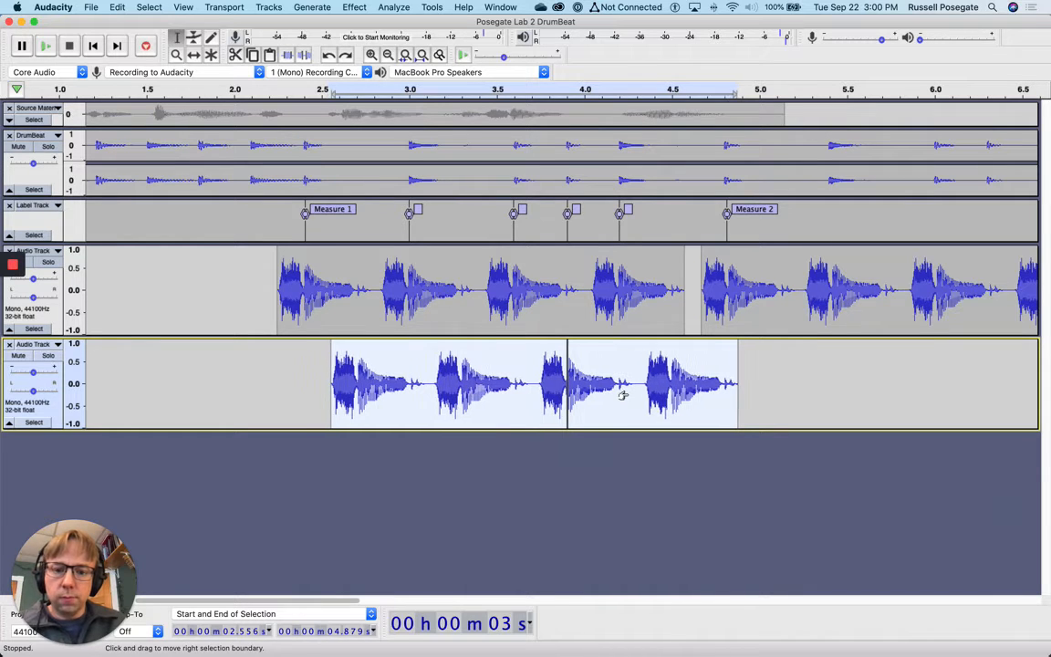
{"action": "left_click", "coordinate": [549, 394]}
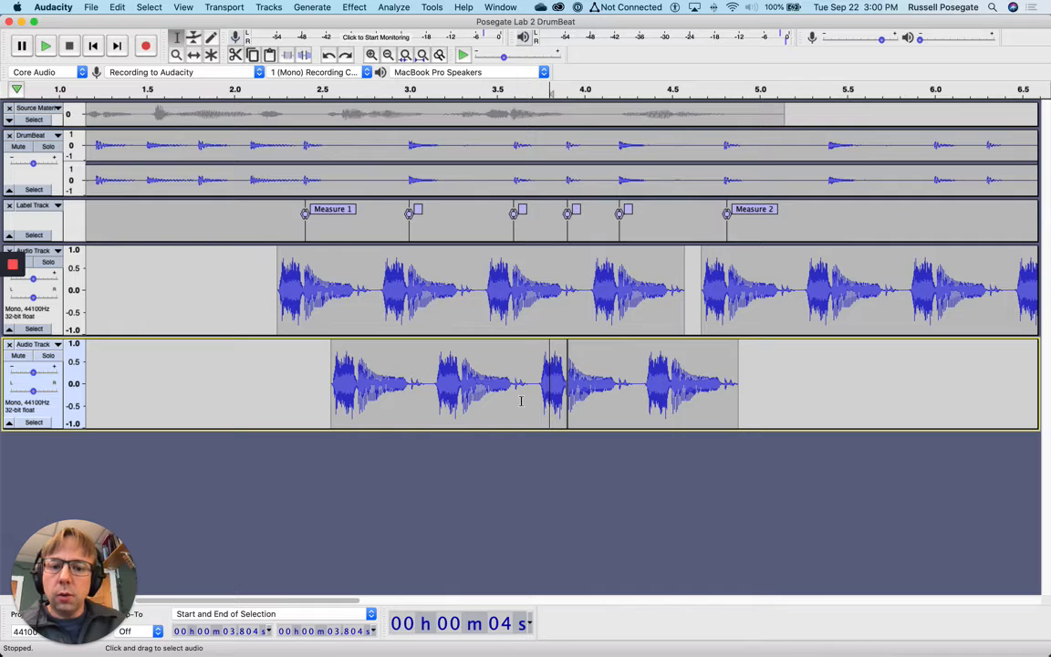
{"action": "left_click", "coordinate": [567, 352]}
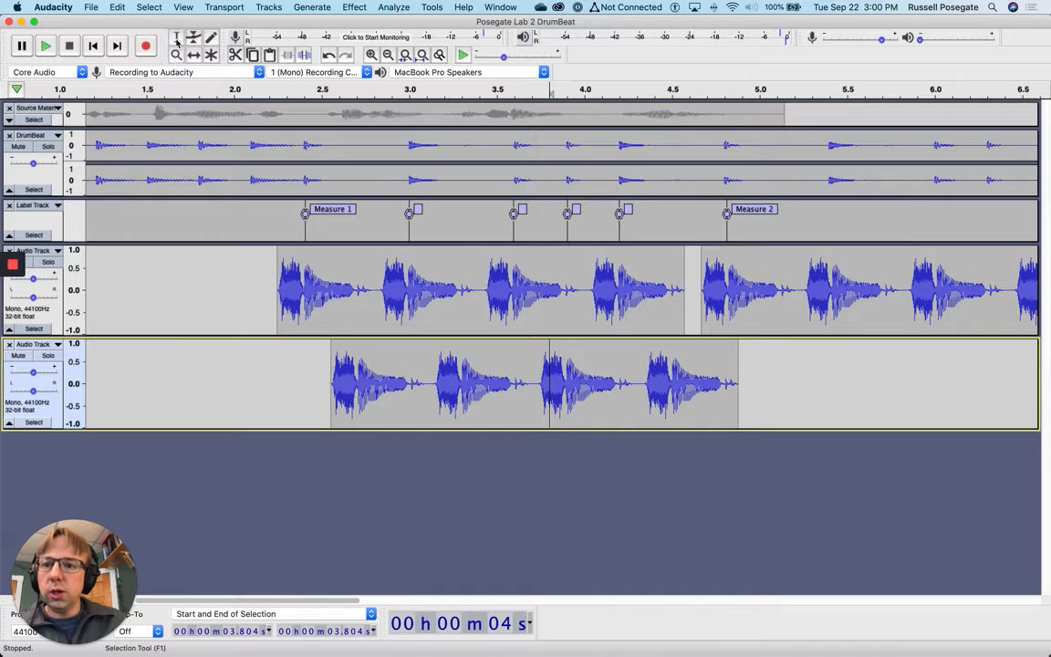
Step: Select the whole rejoined clip and duplicate it onto three new tracks
{"action": "double_click", "coordinate": [388, 376]}
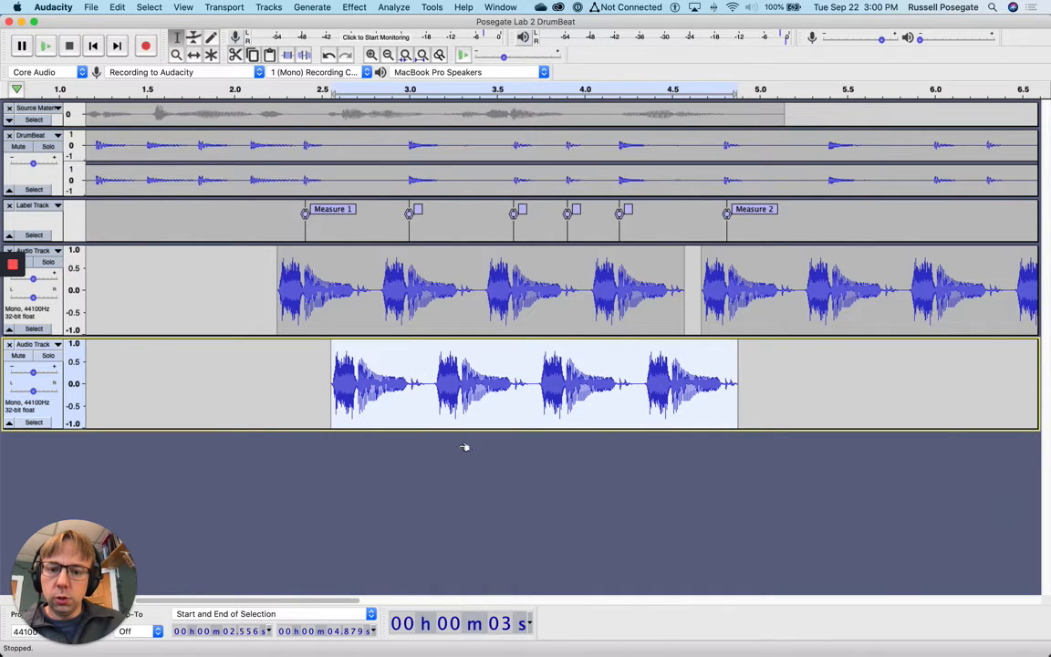
{"action": "key", "text": "super+d"}
{"action": "key", "text": "super+d"}
{"action": "scroll", "coordinate": [464, 394], "scroll_direction": "down", "scroll_amount": 1}
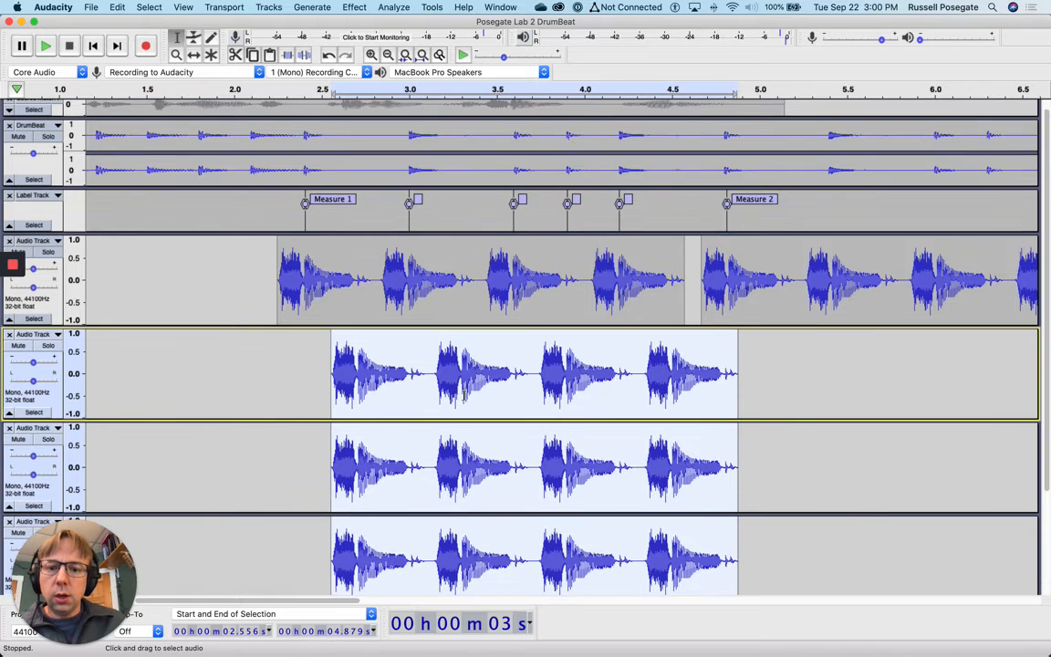
{"action": "scroll", "coordinate": [464, 395], "scroll_direction": "down", "scroll_amount": 5}
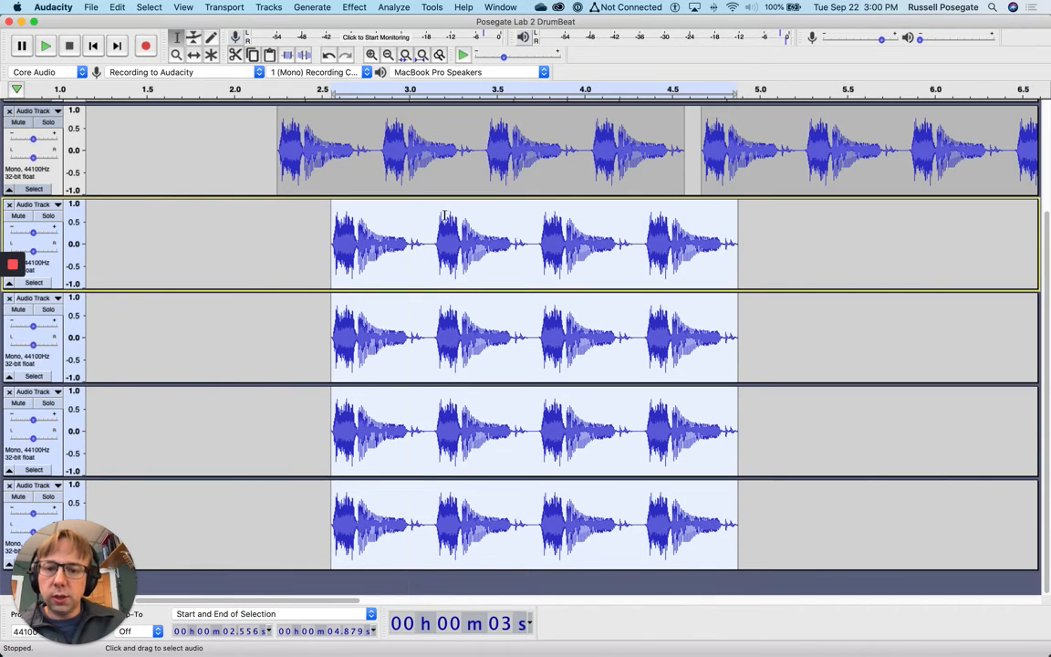
Step: Shift the three new clips progressively later, to start at about 2.66 s, 2.74 s and 2.81 s, playing the mix between moves
{"action": "left_click", "coordinate": [235, 173]}
{"action": "key", "text": "F5"}
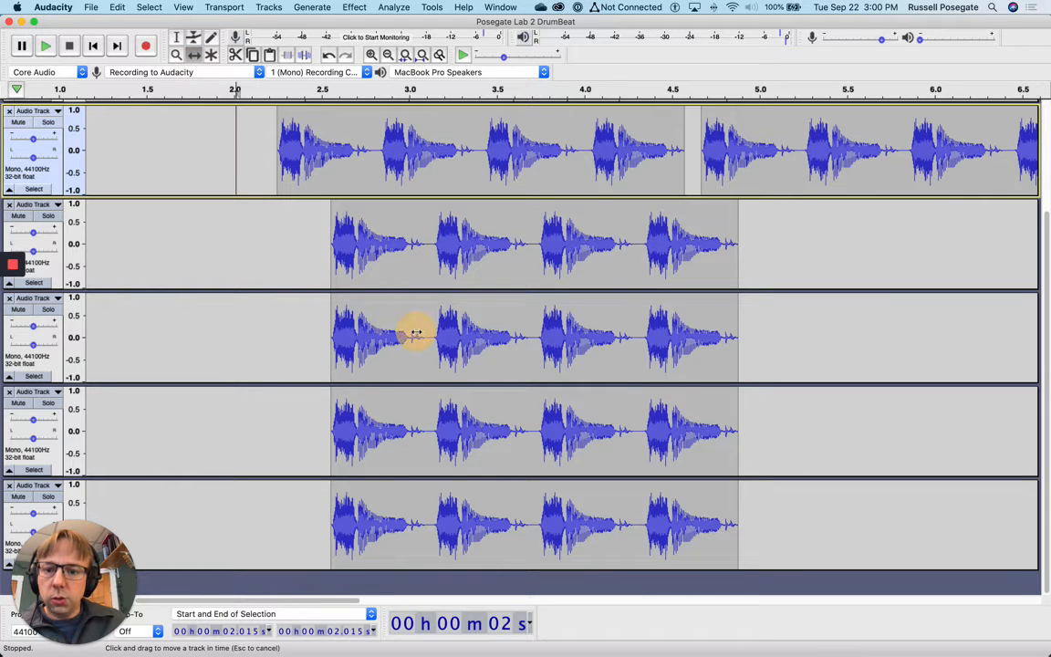
{"action": "left_click_drag", "start_coordinate": [416, 333], "coordinate": [436, 331]}
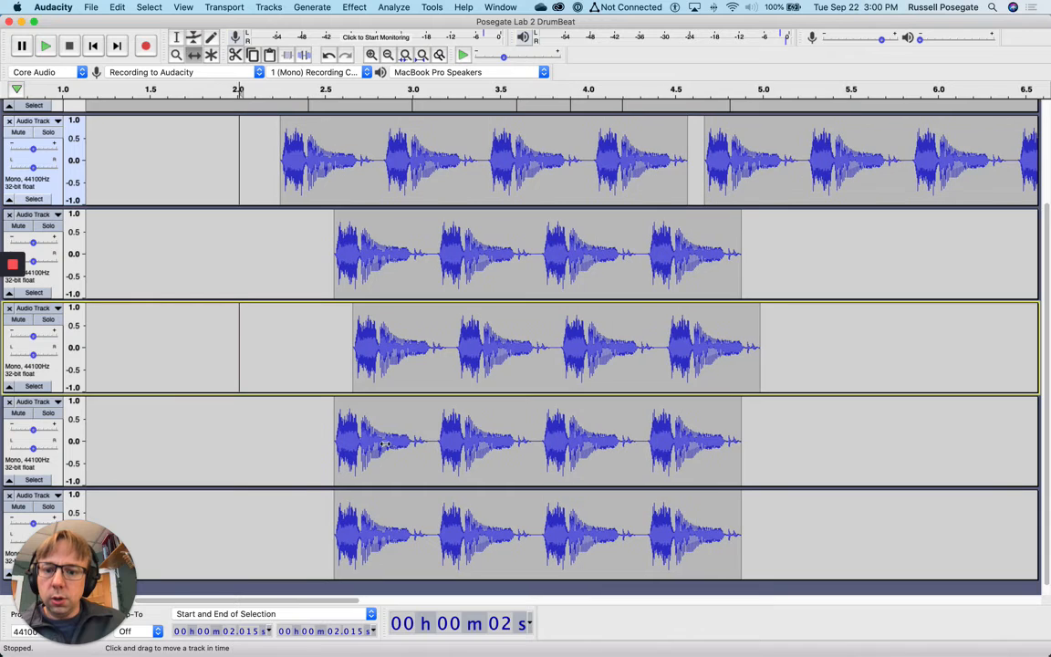
{"action": "left_click_drag", "start_coordinate": [392, 436], "coordinate": [418, 440]}
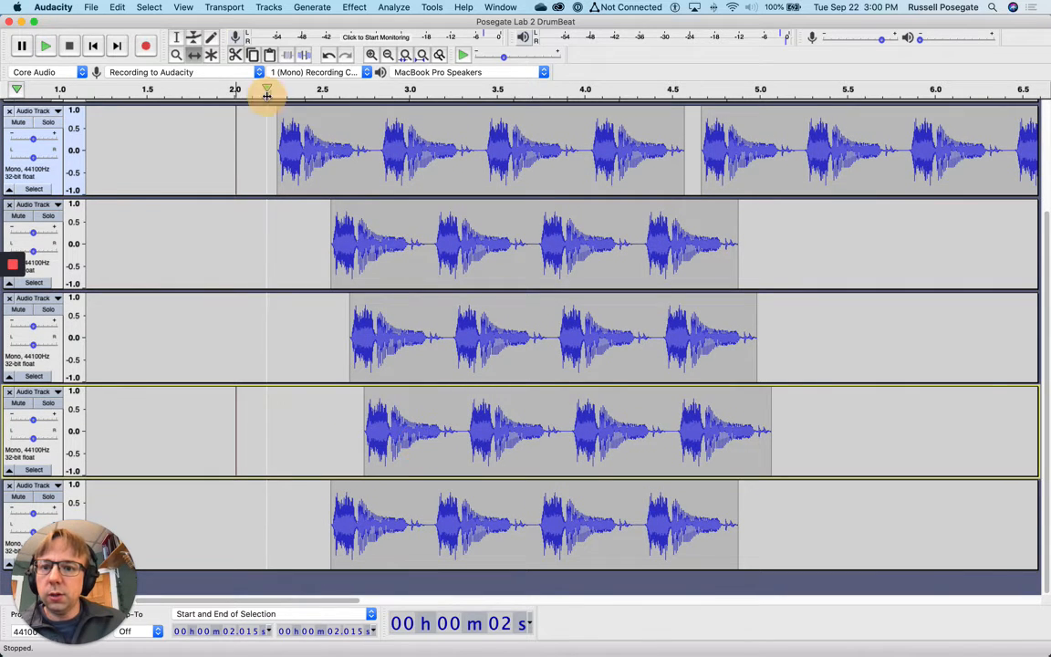
{"action": "left_click", "coordinate": [267, 93]}
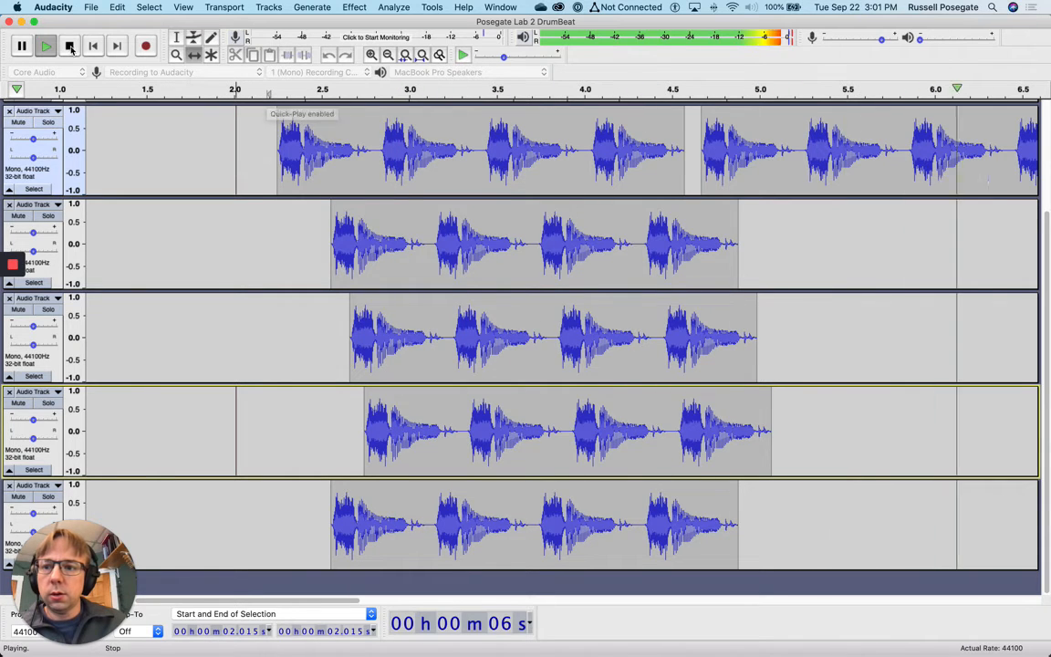
{"action": "left_click", "coordinate": [70, 47]}
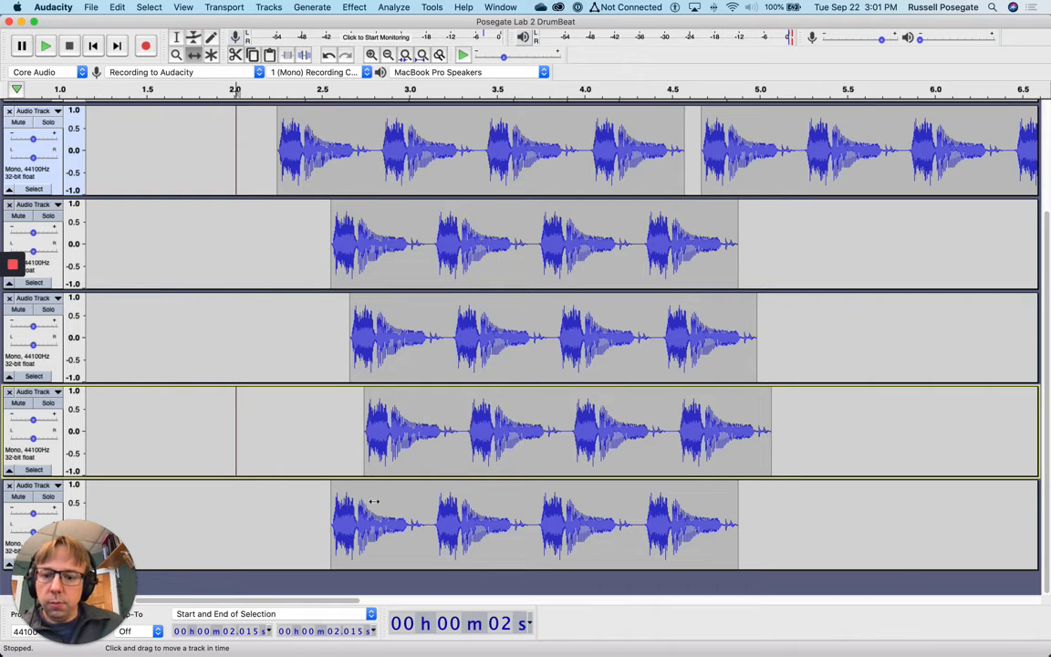
{"action": "left_click_drag", "start_coordinate": [385, 502], "coordinate": [428, 499]}
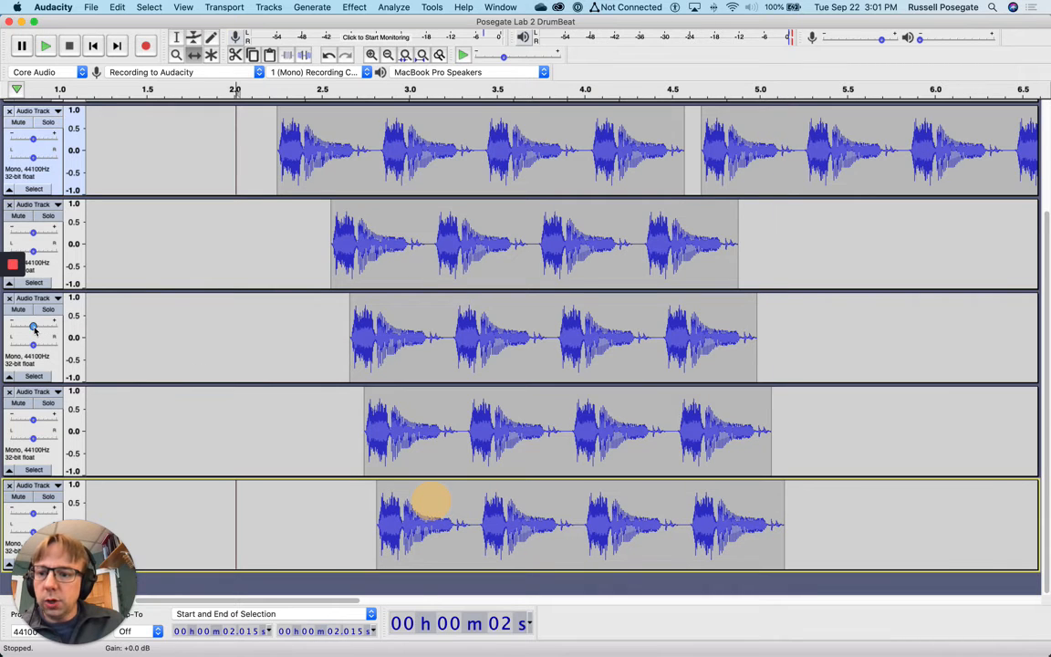
Step: Lower the gain of the three new tracks progressively, starting with -9 dB on the first, and play the mix from about 1.9 s
{"action": "left_click_drag", "start_coordinate": [34, 330], "coordinate": [22, 337]}
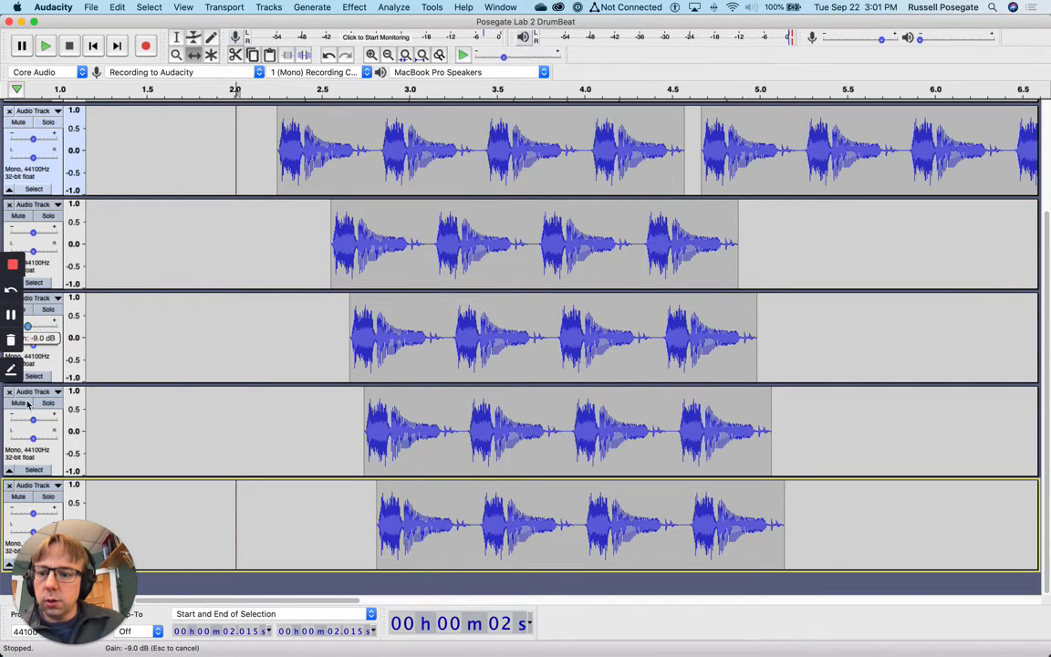
{"action": "left_click_drag", "start_coordinate": [34, 423], "coordinate": [20, 428]}
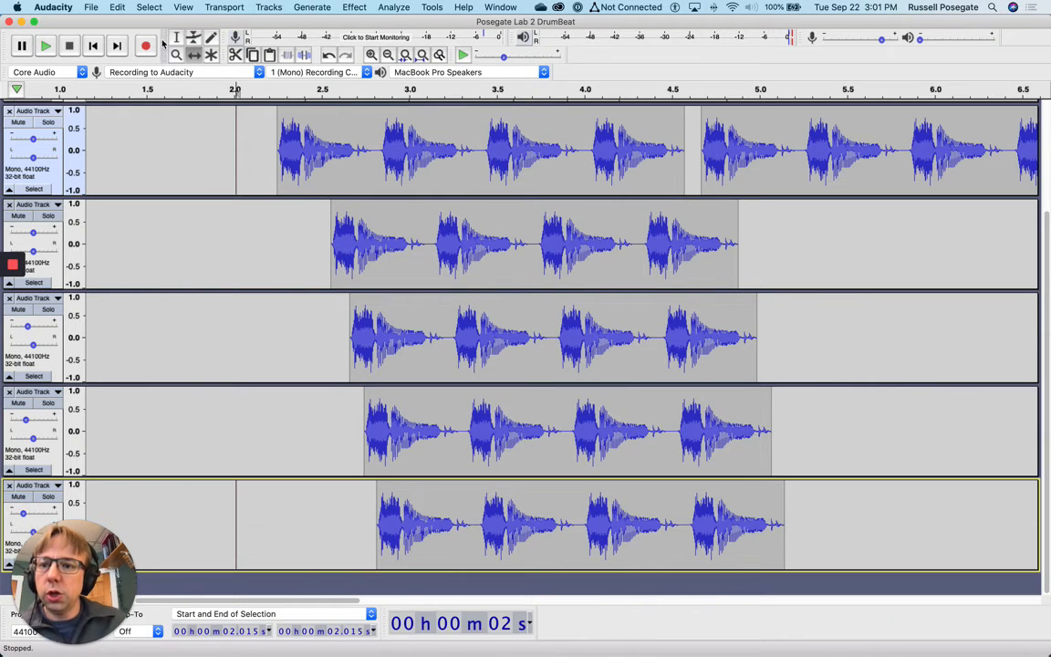
{"action": "left_click", "coordinate": [216, 94]}
{"action": "left_click", "coordinate": [216, 94]}
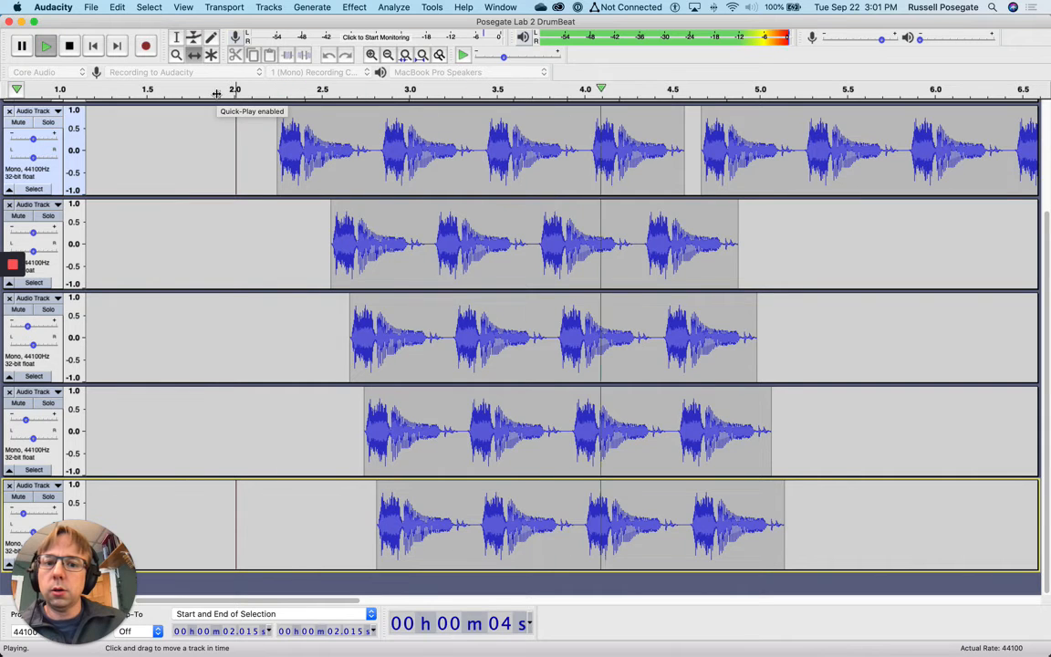
{"action": "key", "text": "space"}
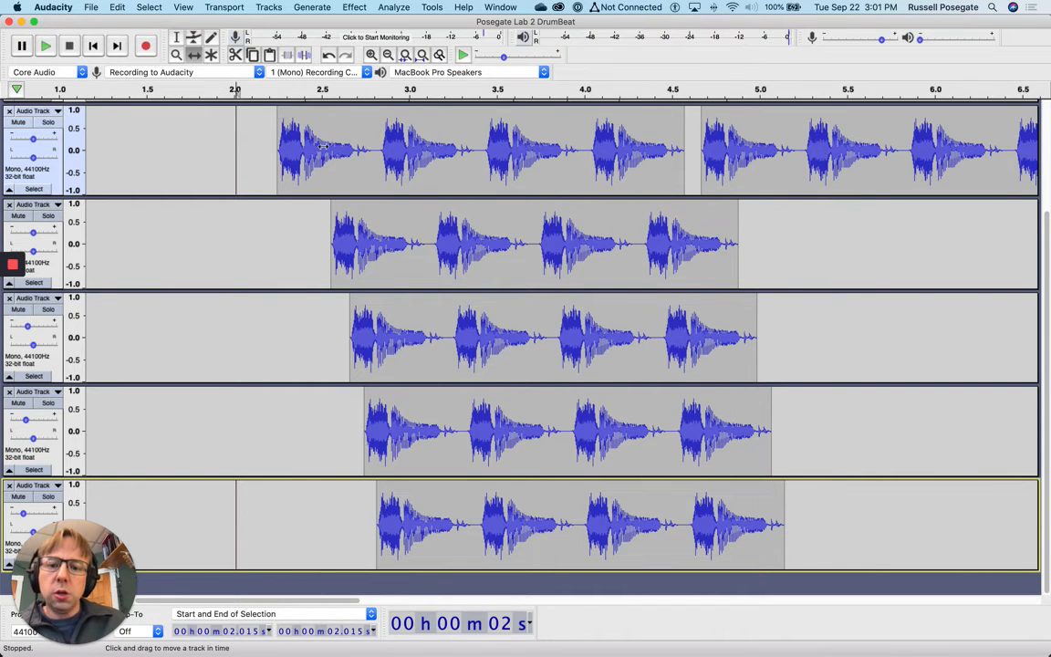
{"action": "scroll", "coordinate": [628, 206], "scroll_direction": "up", "scroll_amount": 5}
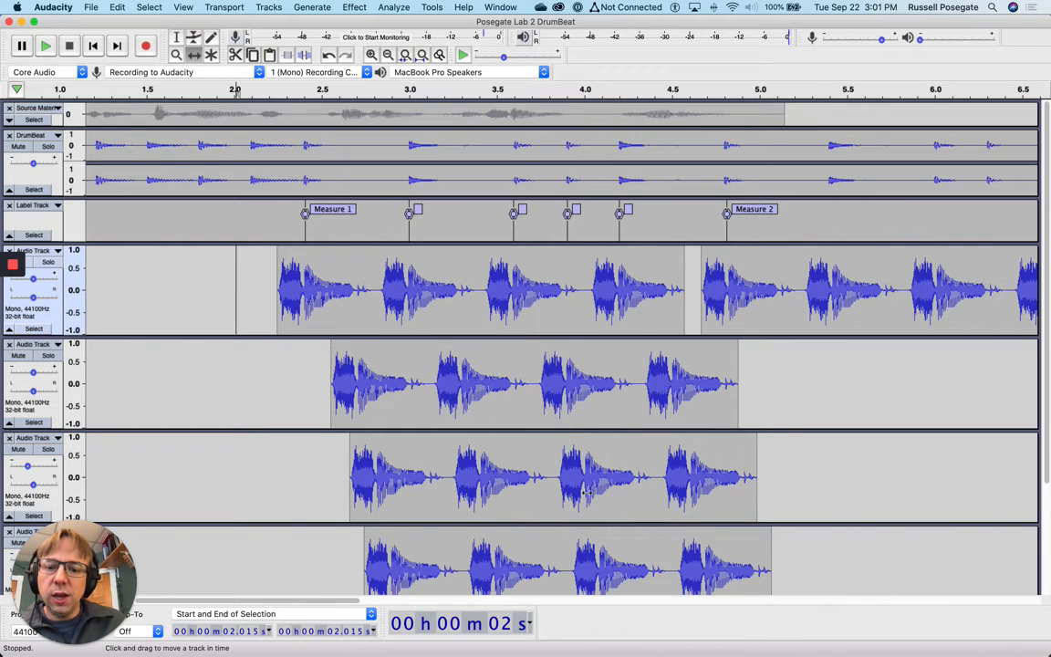
{"action": "scroll", "coordinate": [424, 334], "scroll_direction": "down", "scroll_amount": 5}
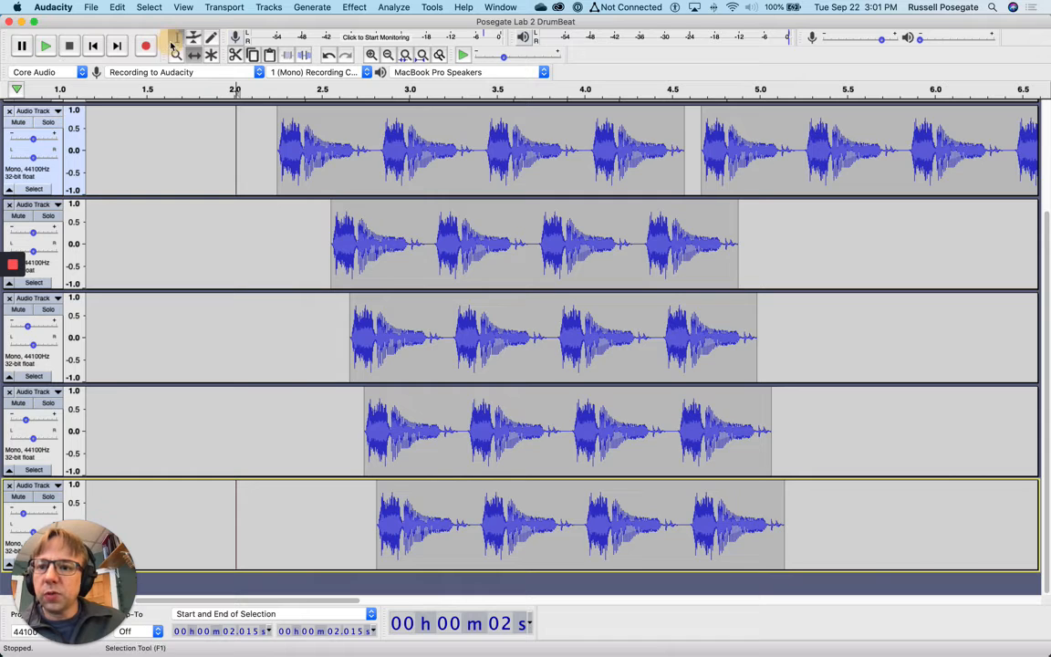
{"action": "left_click", "coordinate": [53, 169]}
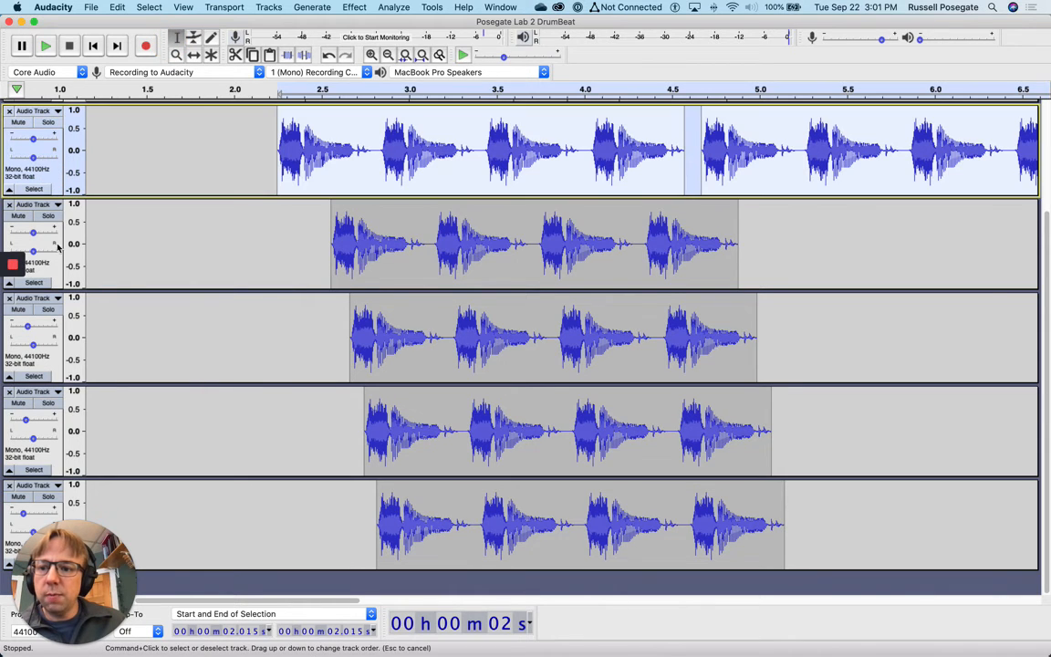
{"action": "left_click", "coordinate": [50, 239], "text": "shift"}
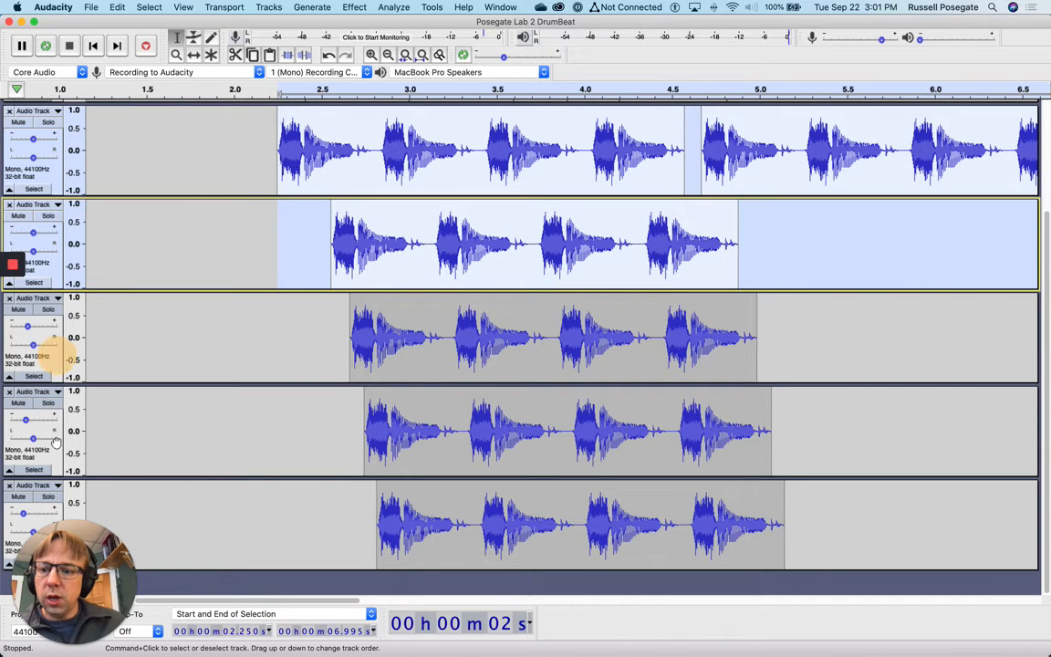
{"action": "left_click", "coordinate": [52, 325], "text": "shift"}
{"action": "left_click", "coordinate": [52, 419], "text": "shift"}
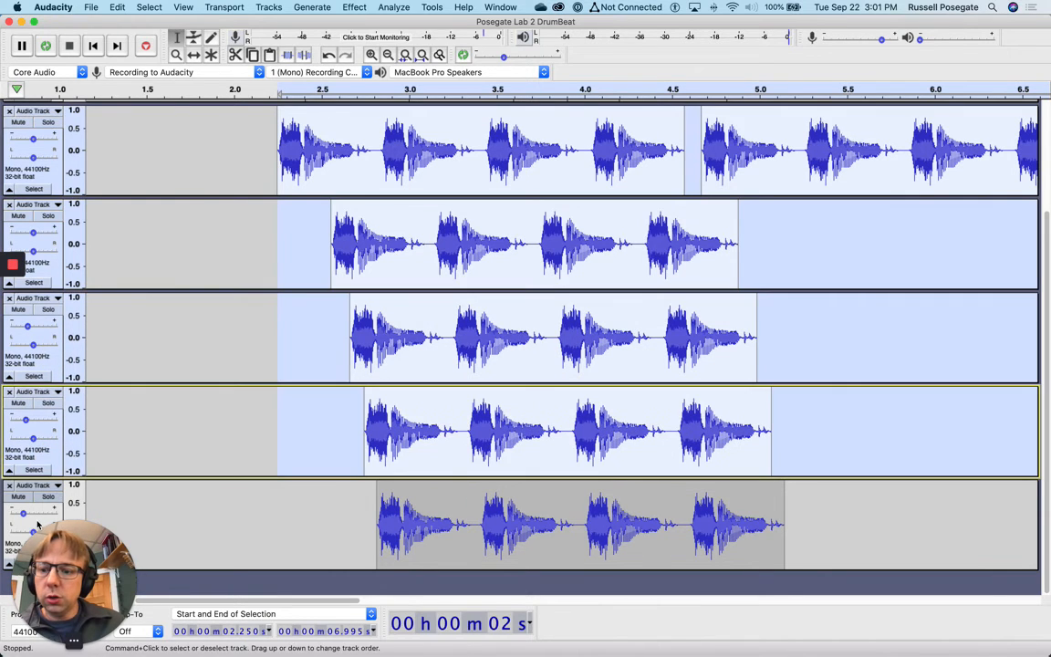
{"action": "left_click", "coordinate": [206, 138]}
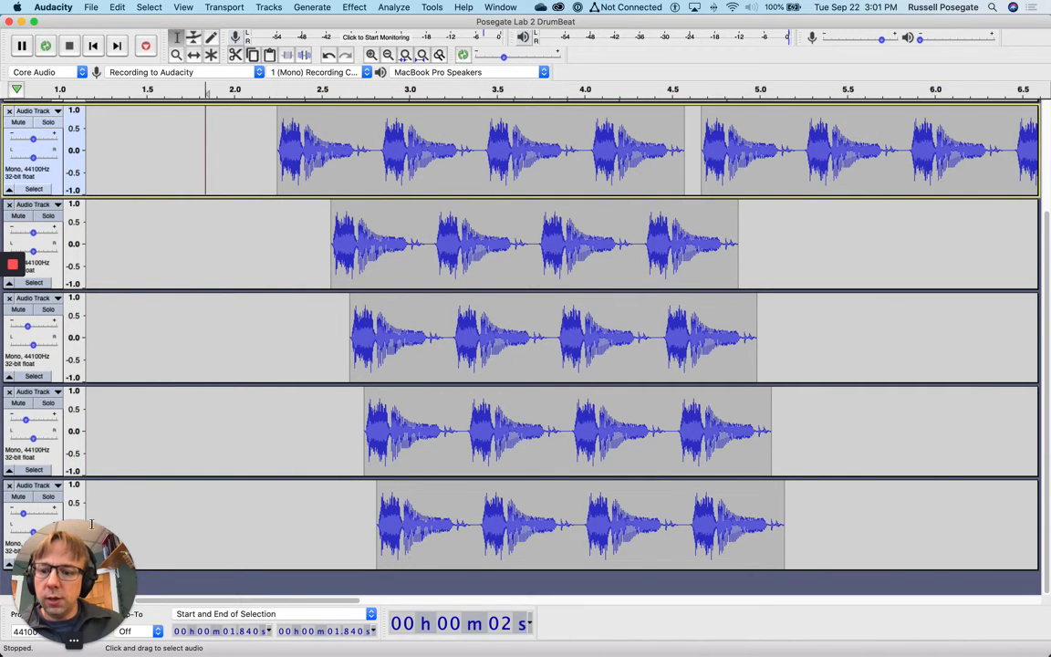
{"action": "left_click", "coordinate": [111, 500], "text": "shift"}
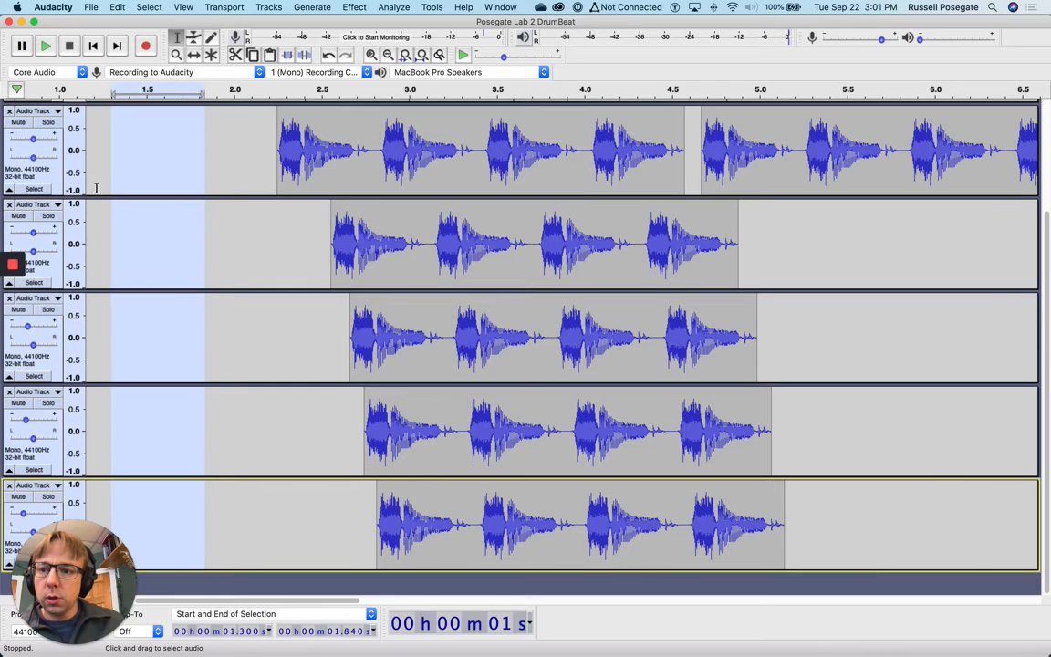
{"action": "left_click_drag", "start_coordinate": [73, 581], "coordinate": [936, 431]}
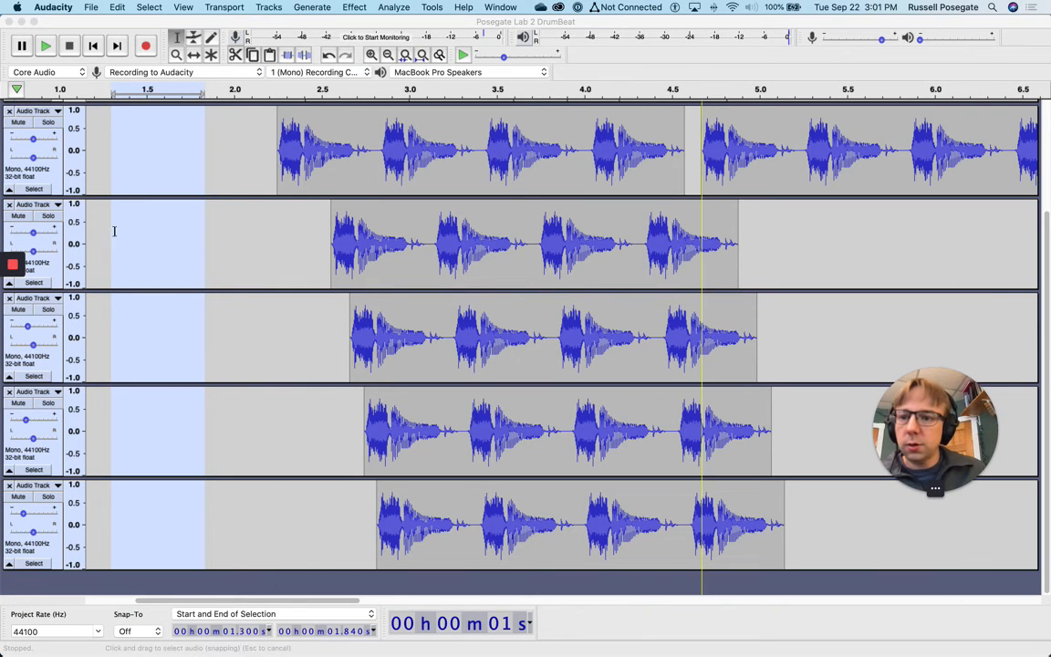
Step: Select the five vocal beat tracks together and mix and render them to a new track
{"action": "left_click", "coordinate": [52, 168]}
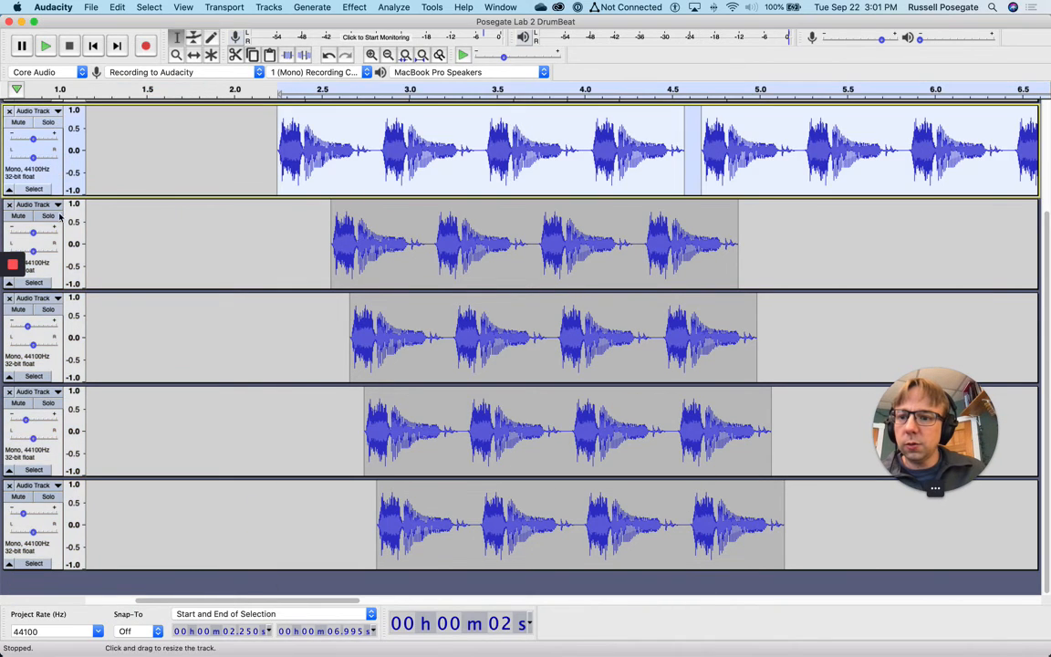
{"action": "left_click", "coordinate": [55, 548], "text": "shift"}
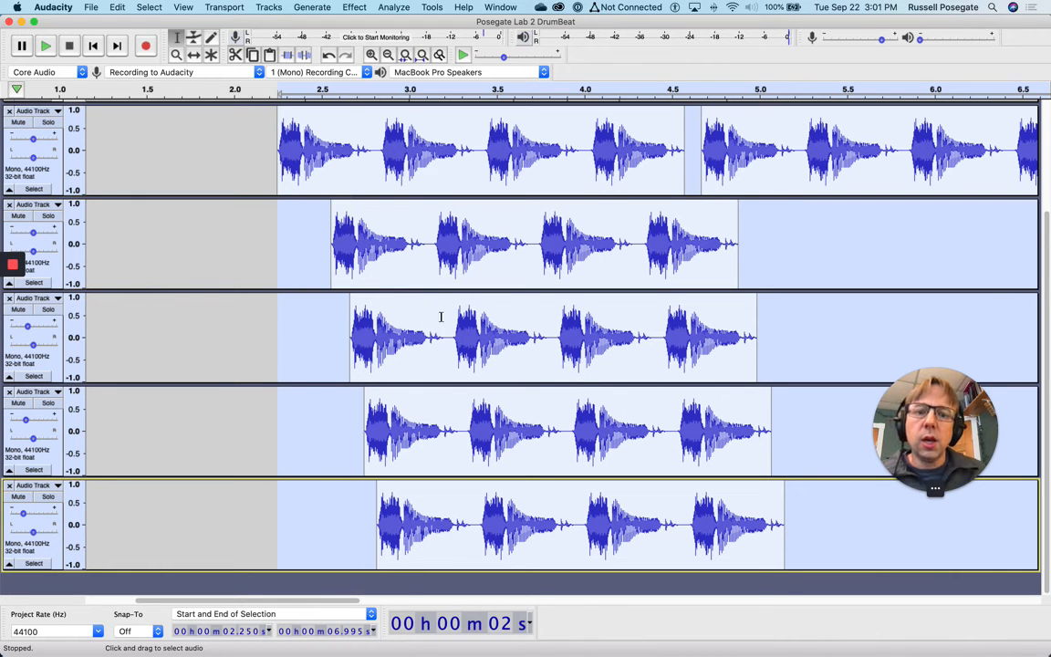
{"action": "left_click", "coordinate": [269, 6]}
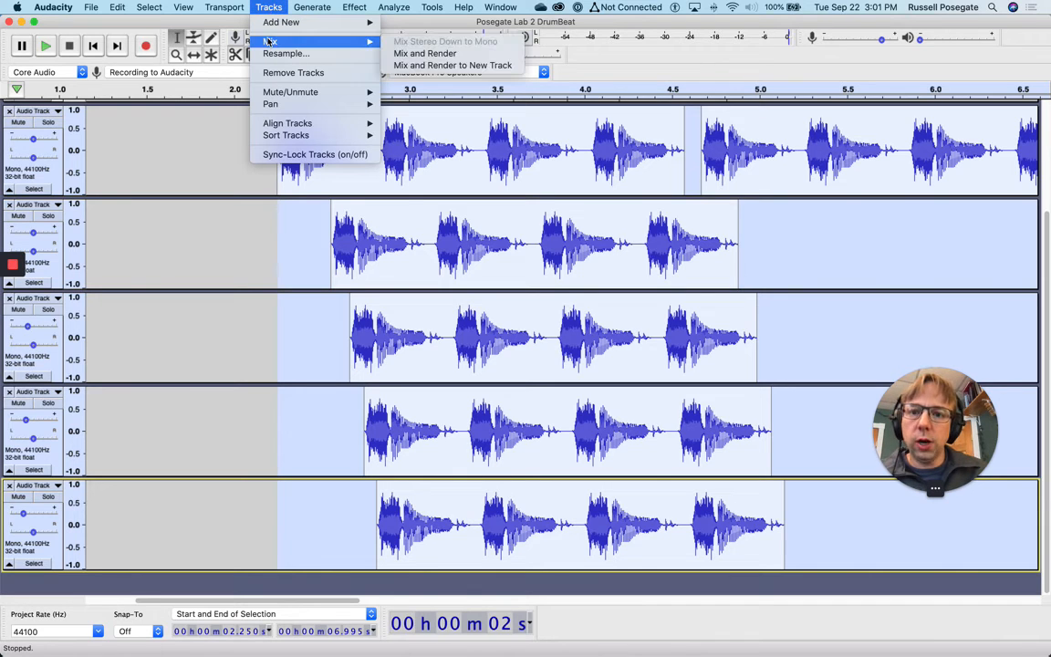
{"action": "mouse_move", "coordinate": [357, 44]}
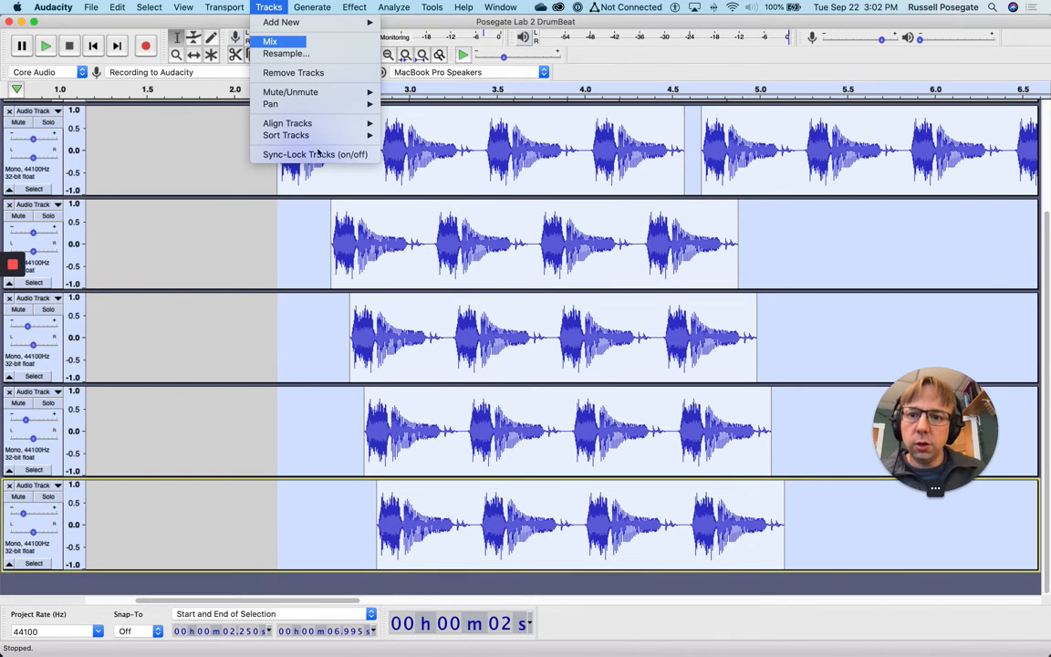
{"action": "left_click", "coordinate": [413, 65]}
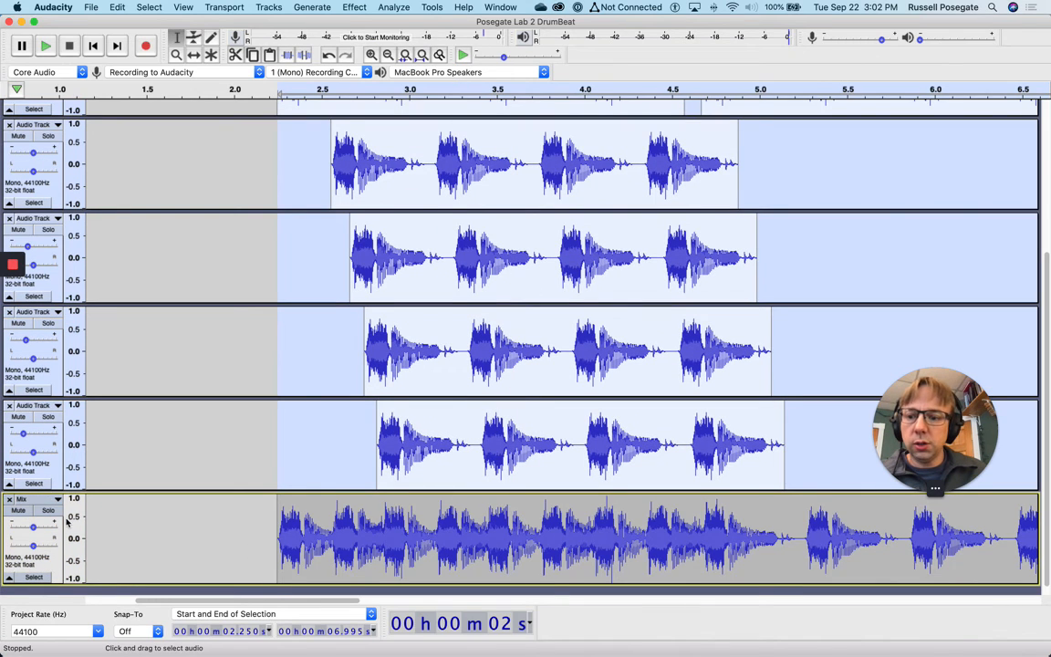
Step: Solo the new mix track, play it from about 2.1 s, and remove that track from the project
{"action": "left_click", "coordinate": [49, 510]}
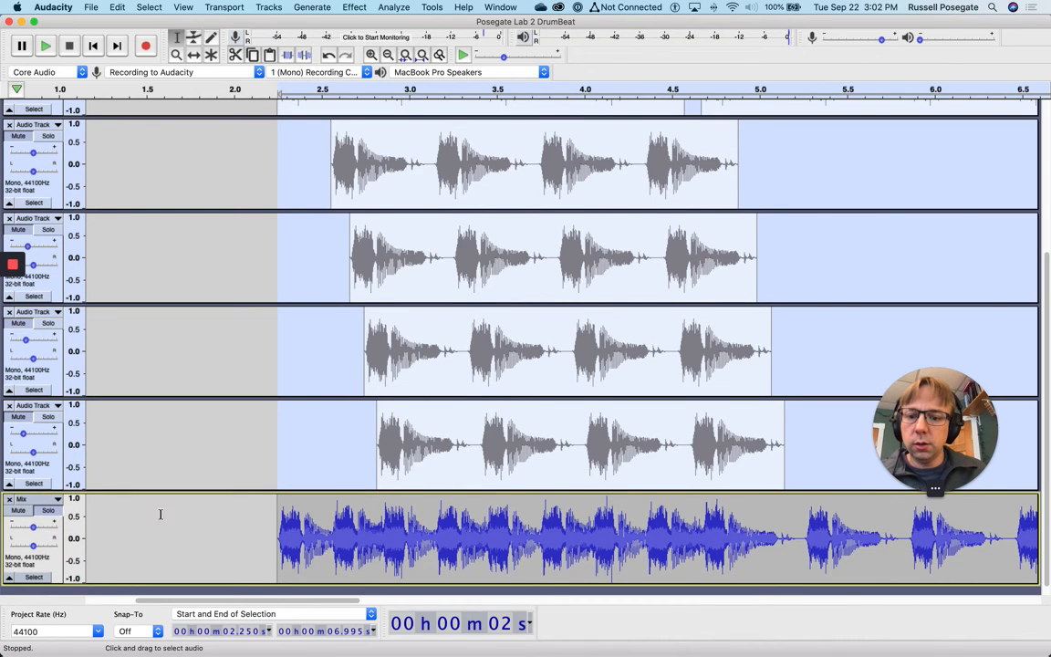
{"action": "left_click", "coordinate": [251, 93]}
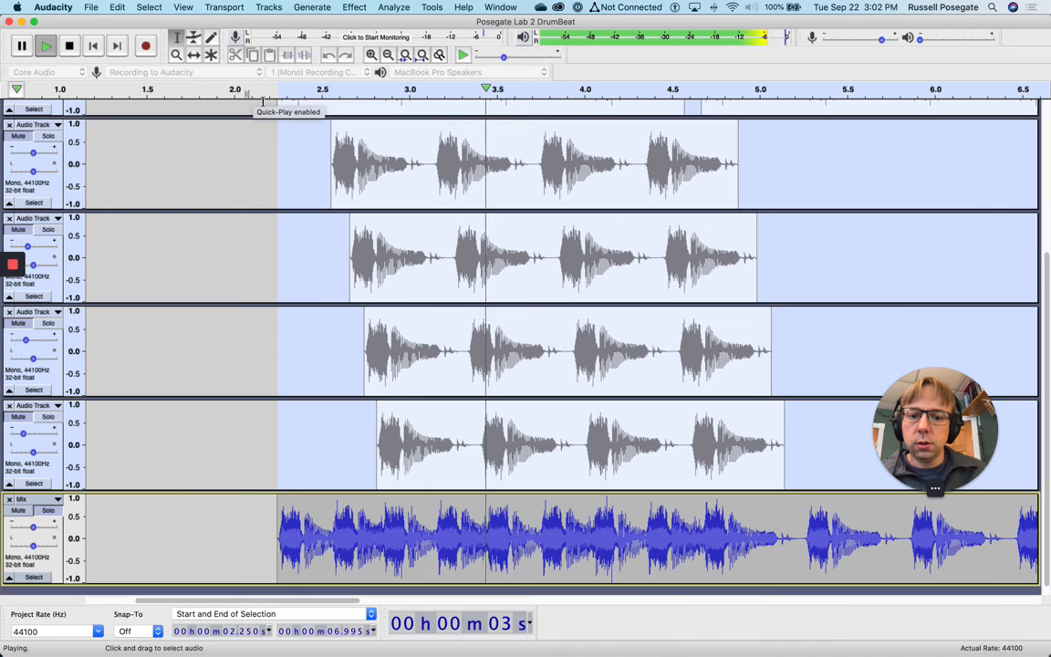
{"action": "left_click", "coordinate": [69, 48]}
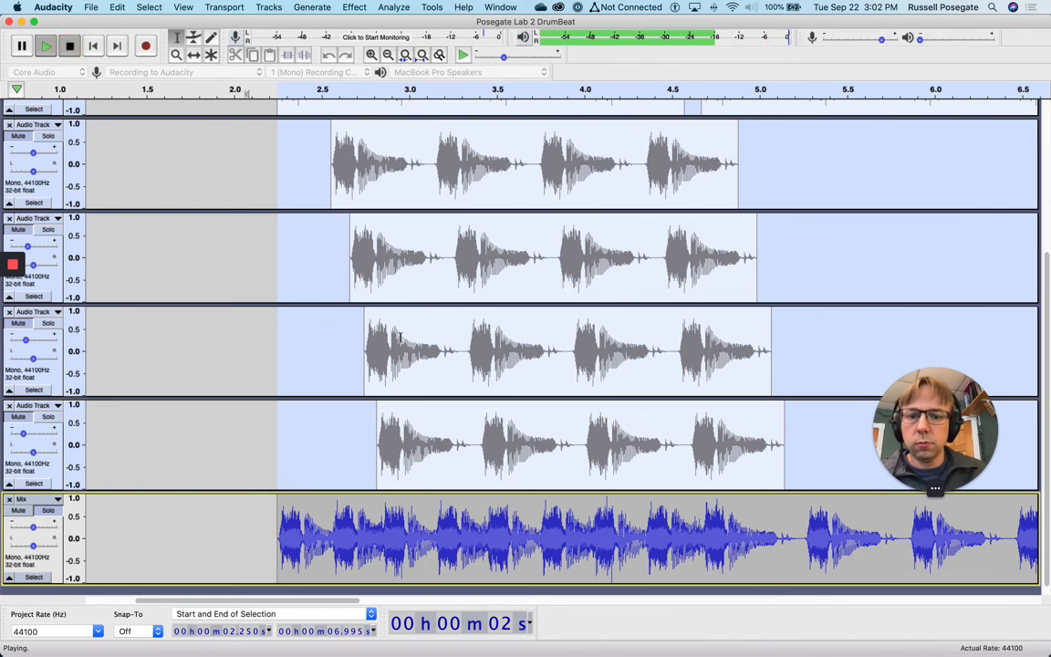
{"action": "left_click", "coordinate": [9, 499]}
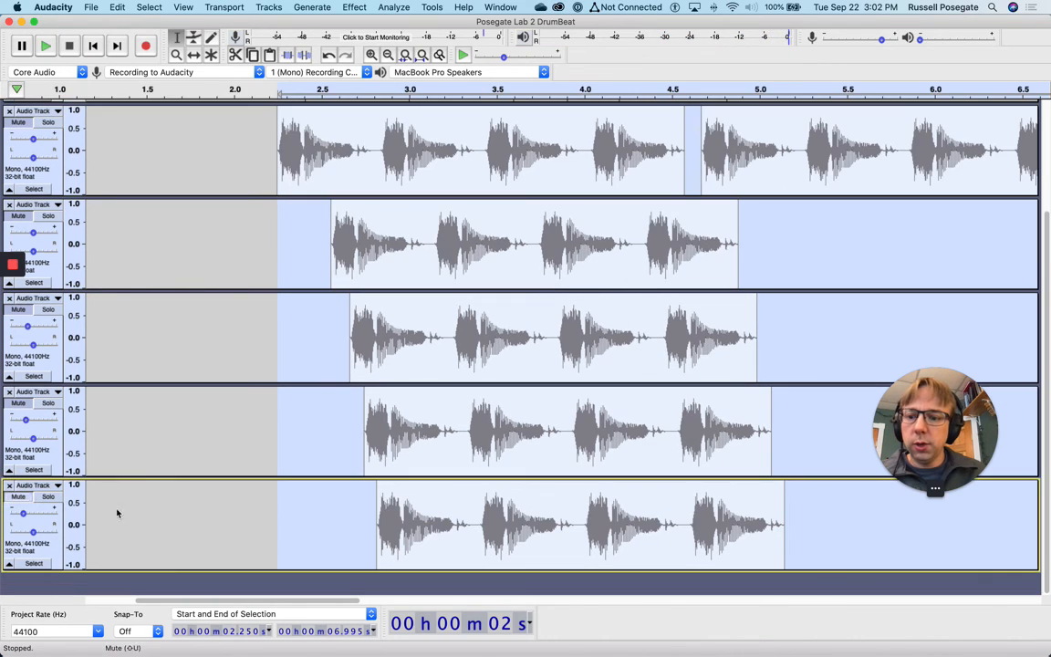
Step: Mix and render the five selected vocal tracks into a single track that replaces them
{"action": "scroll", "coordinate": [162, 411], "scroll_direction": "up", "scroll_amount": 4}
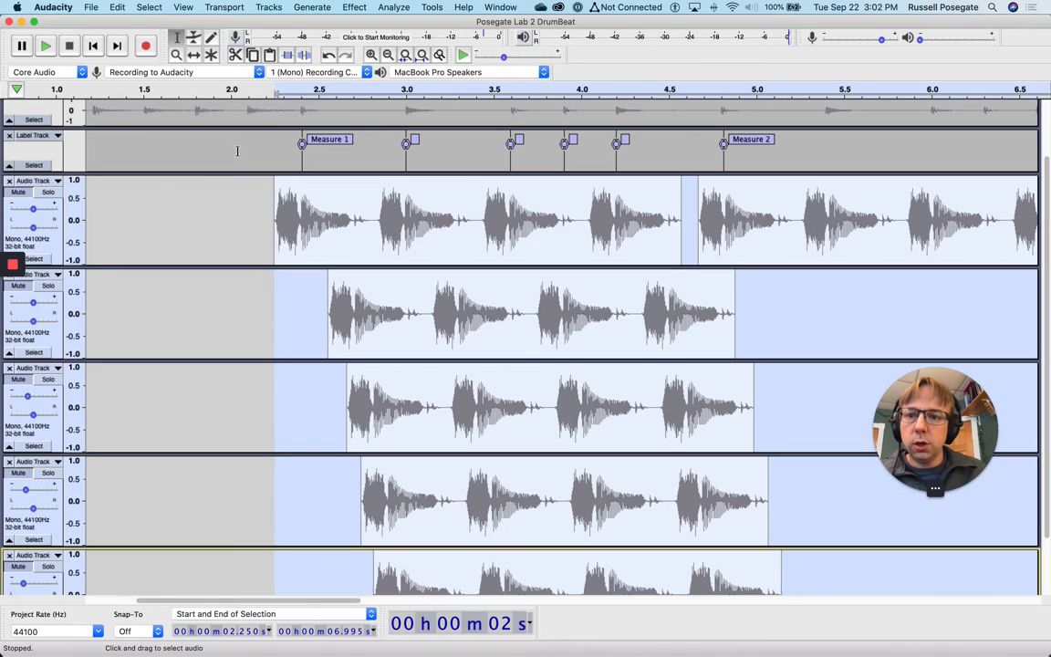
{"action": "left_click", "coordinate": [327, 8]}
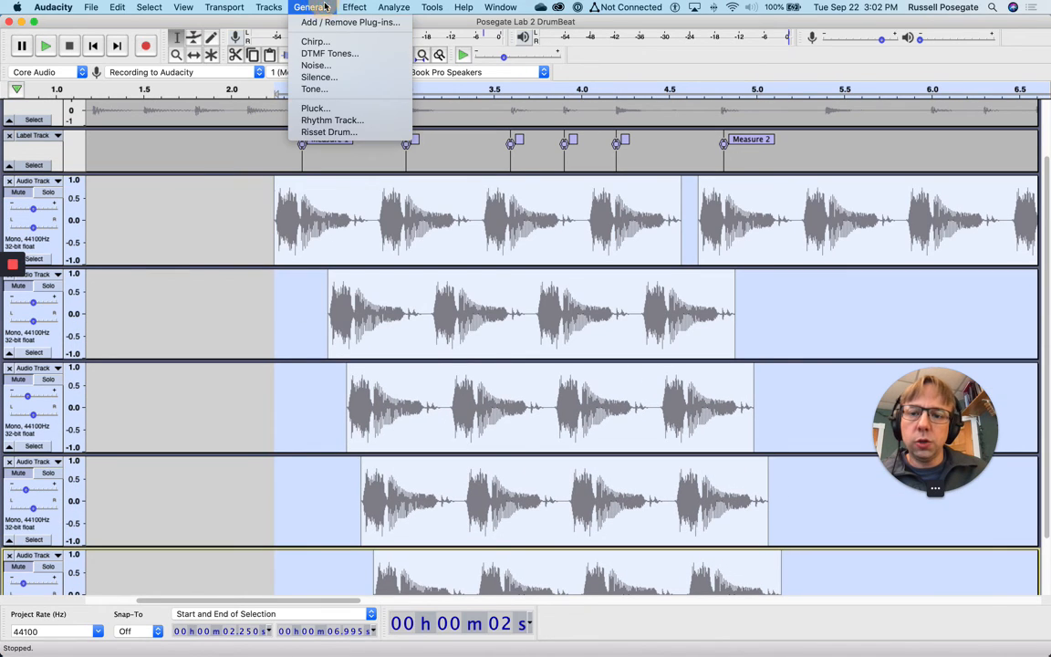
{"action": "mouse_move", "coordinate": [278, 7]}
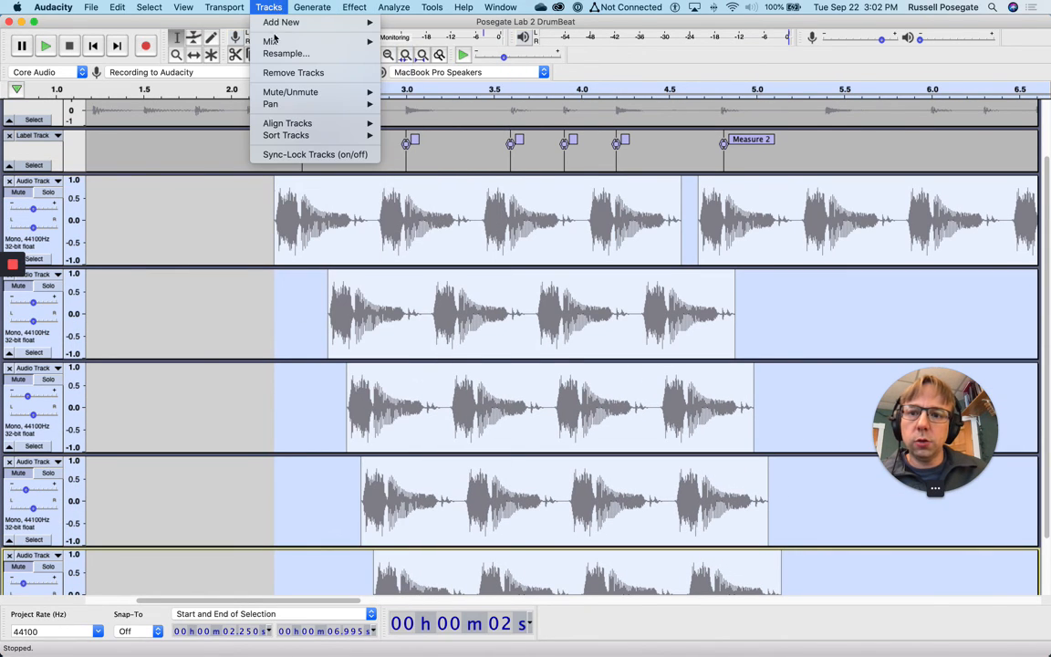
{"action": "mouse_move", "coordinate": [274, 42]}
{"action": "left_click", "coordinate": [438, 52]}
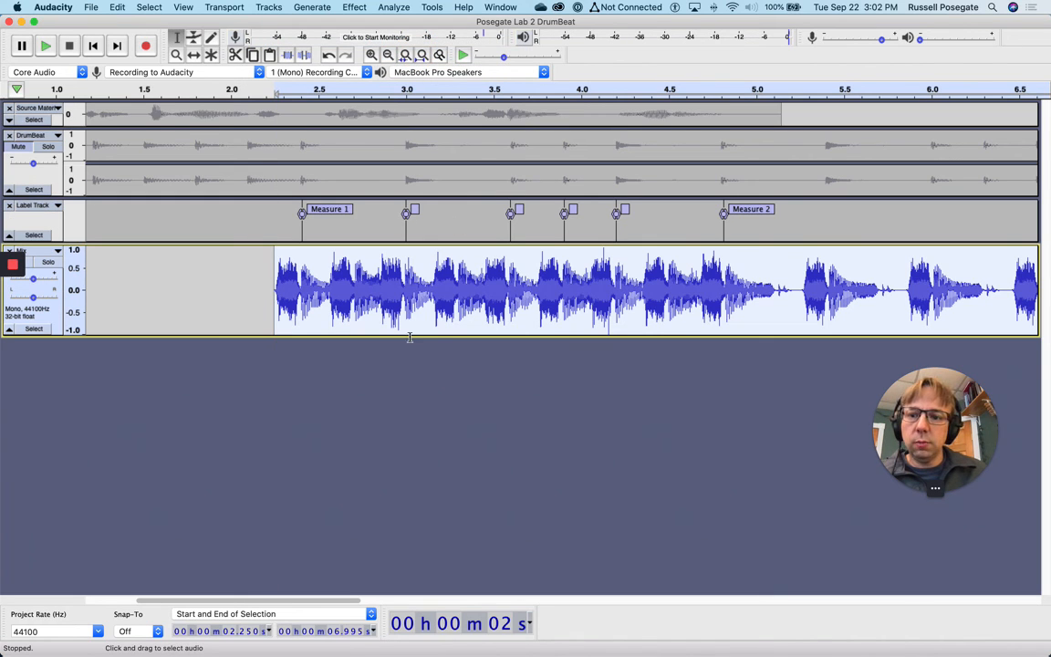
Step: Unmute the DrumBeat track and play it with the rendered mix from the start of the project
{"action": "left_click", "coordinate": [23, 147]}
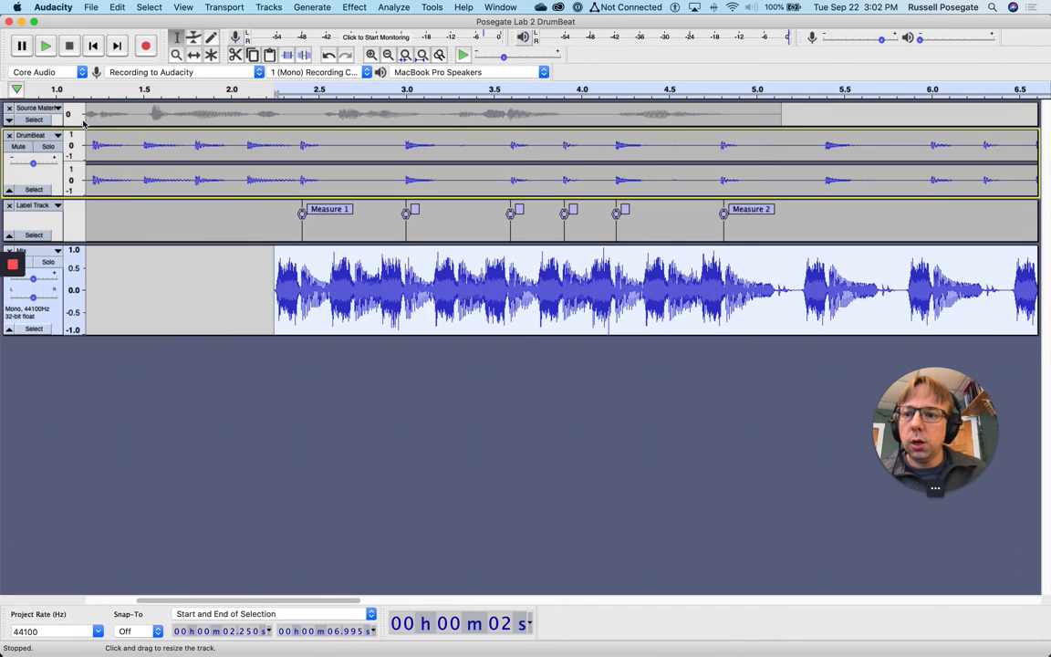
{"action": "left_click", "coordinate": [92, 47]}
{"action": "key", "text": "space"}
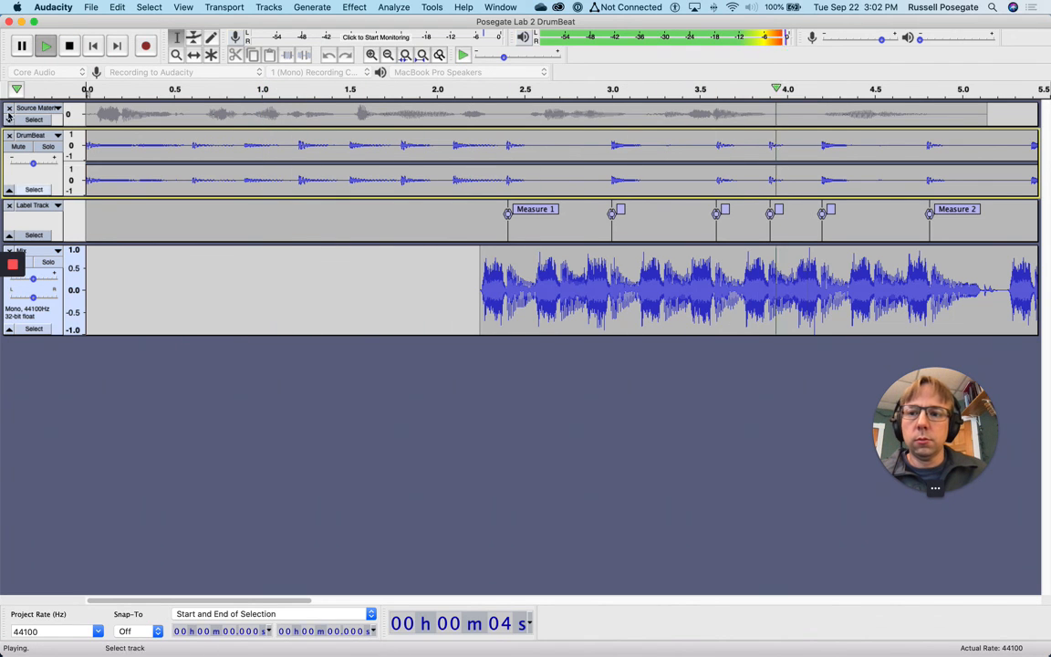
{"action": "left_click", "coordinate": [69, 45]}
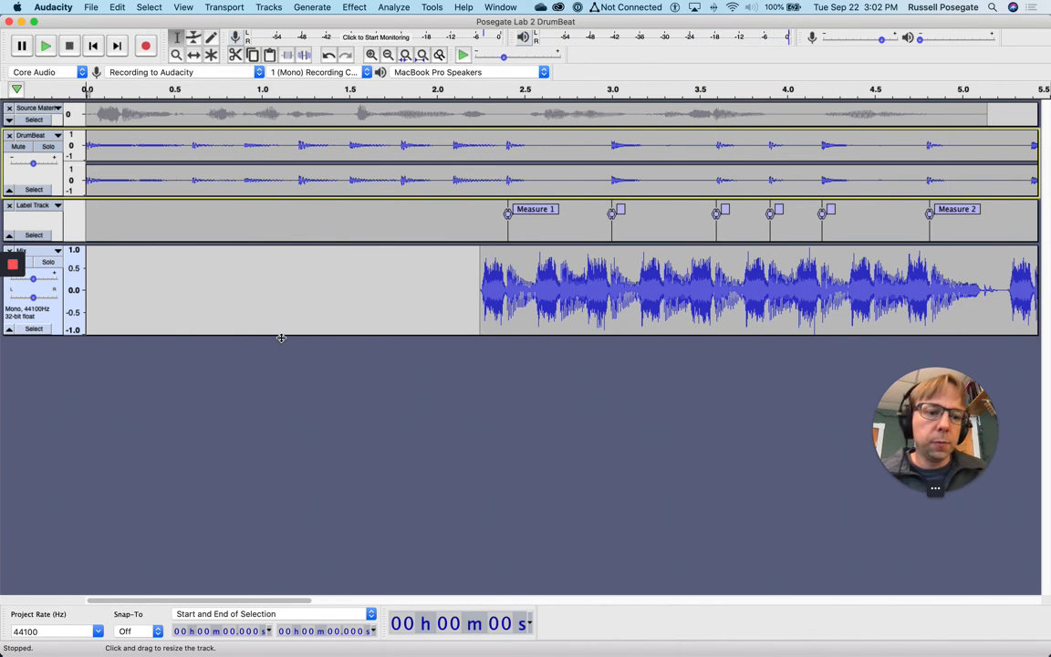